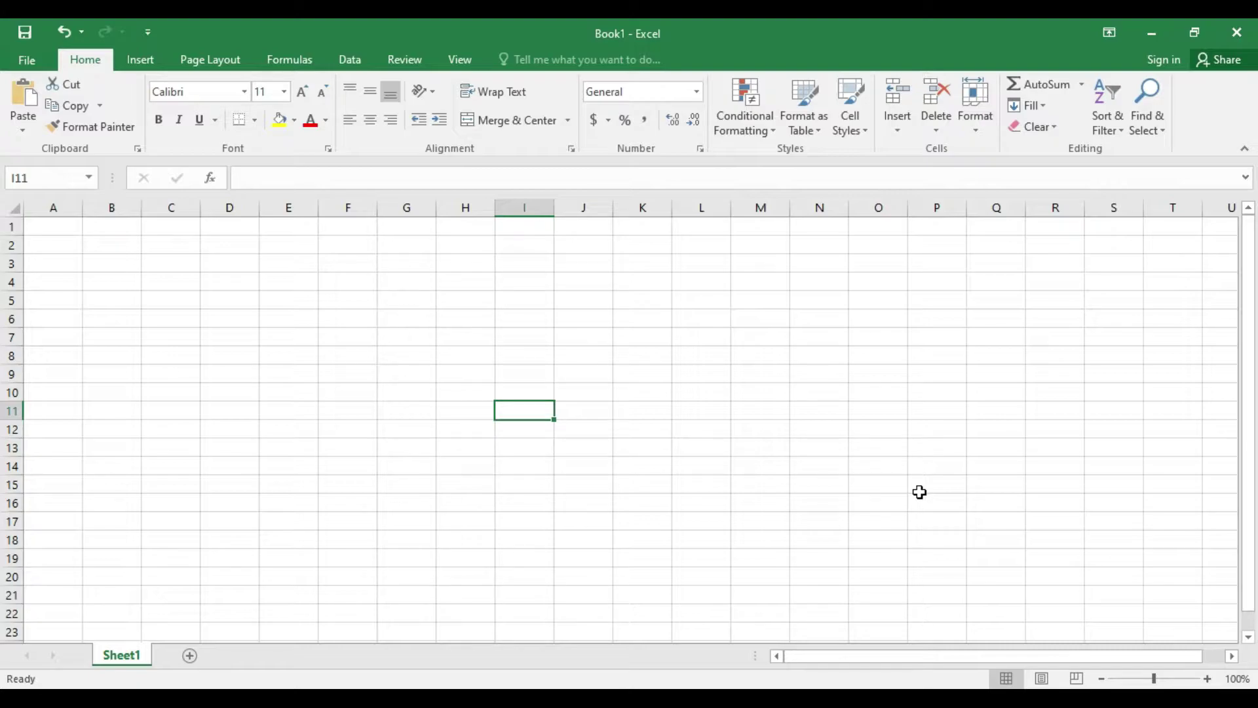
Enter 3 with 'Three' in I5/K5, and 44 with 'Forty four' in I6/K6
{"action": "key", "text": "Up"}
{"action": "key", "text": "Up"}
{"action": "key", "text": "Up"}
{"action": "key", "text": "Up"}
{"action": "key", "text": "Up"}
{"action": "key", "text": "Up"}
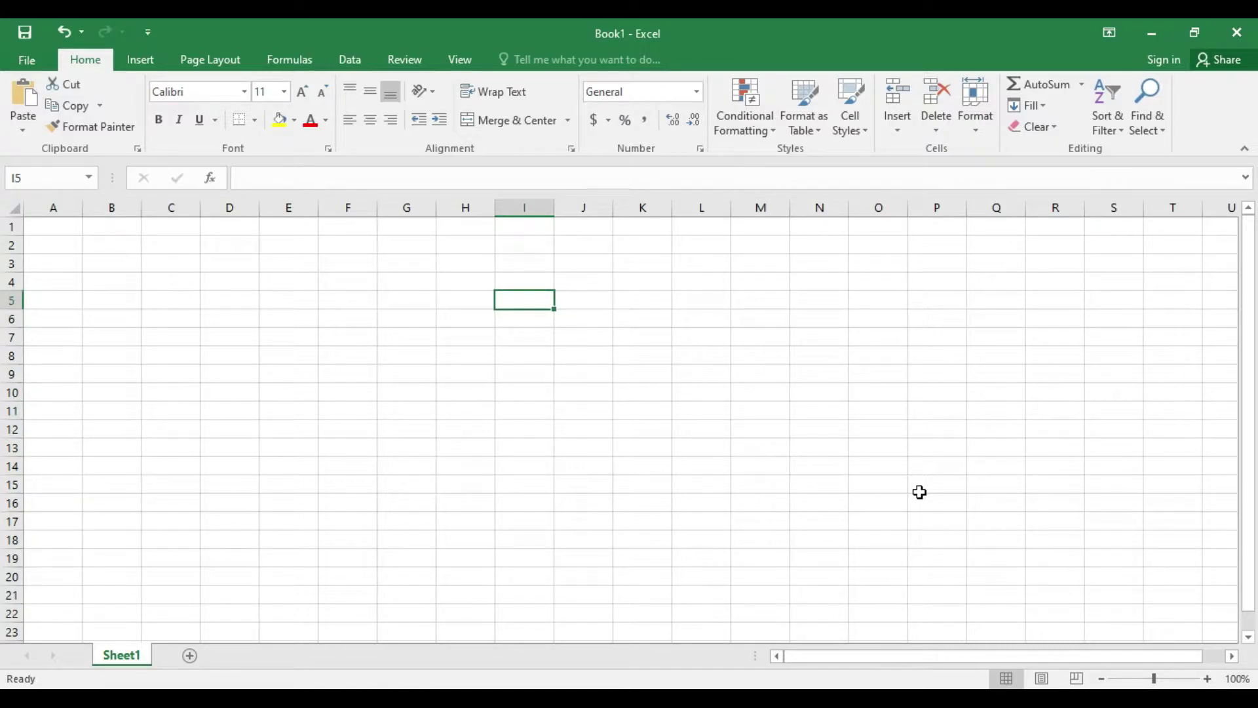
{"action": "type", "text": "3"}
{"action": "key", "text": "Tab"}
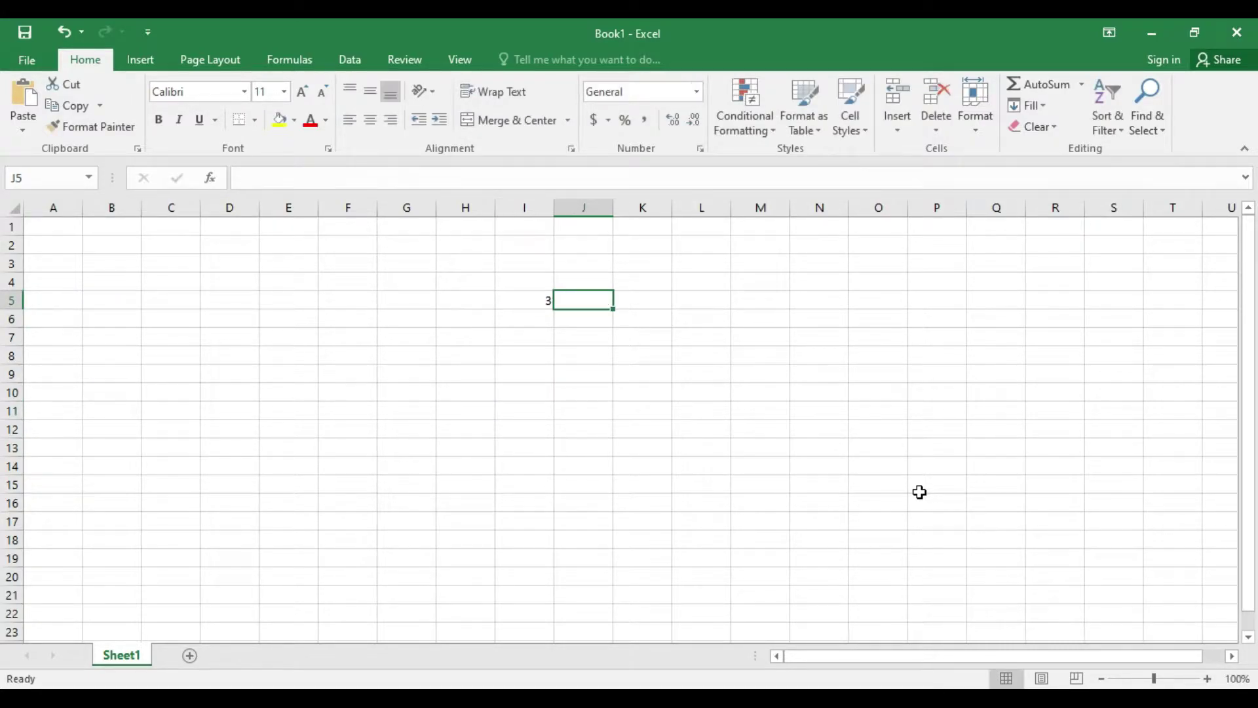
{"action": "key", "text": "Tab"}
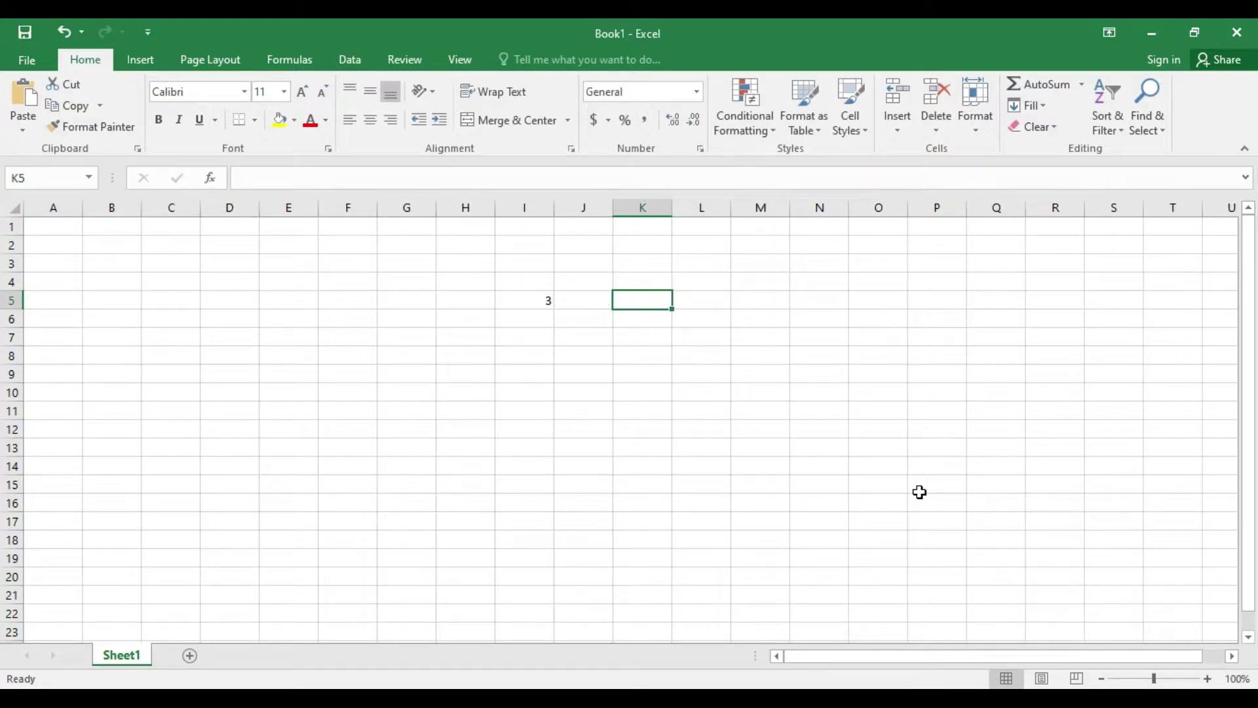
{"action": "type", "text": "Three"}
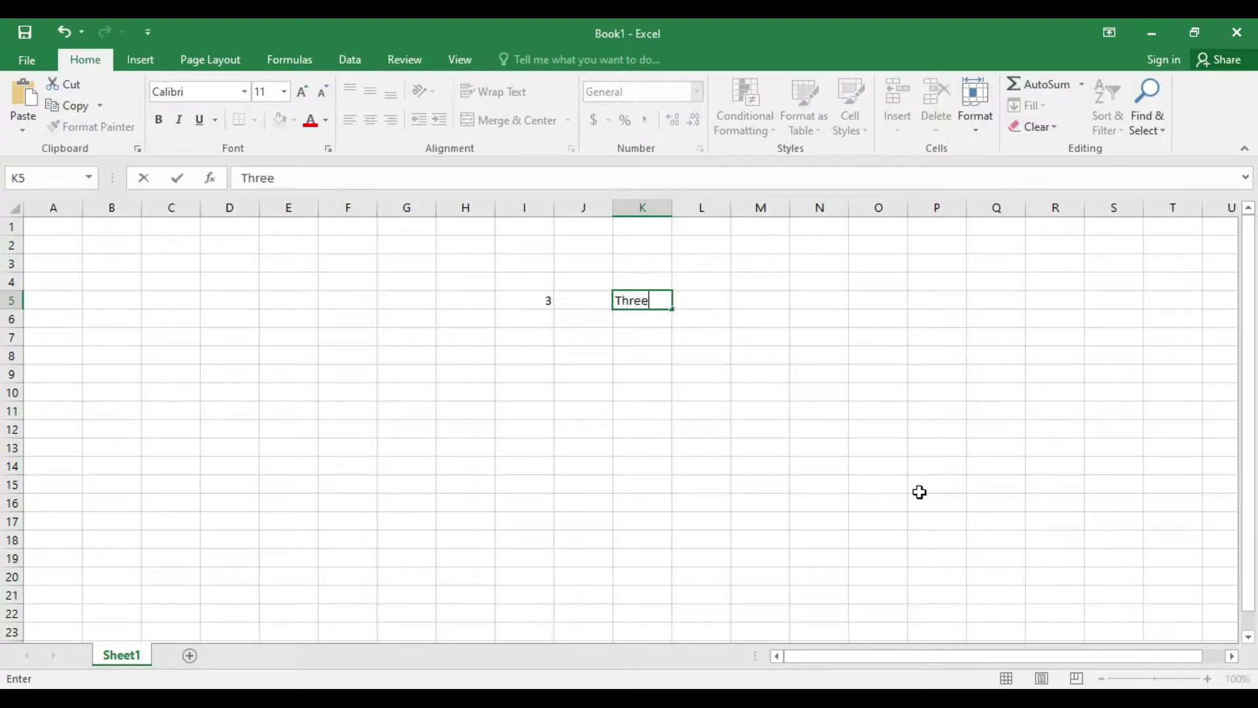
{"action": "key", "text": "Return"}
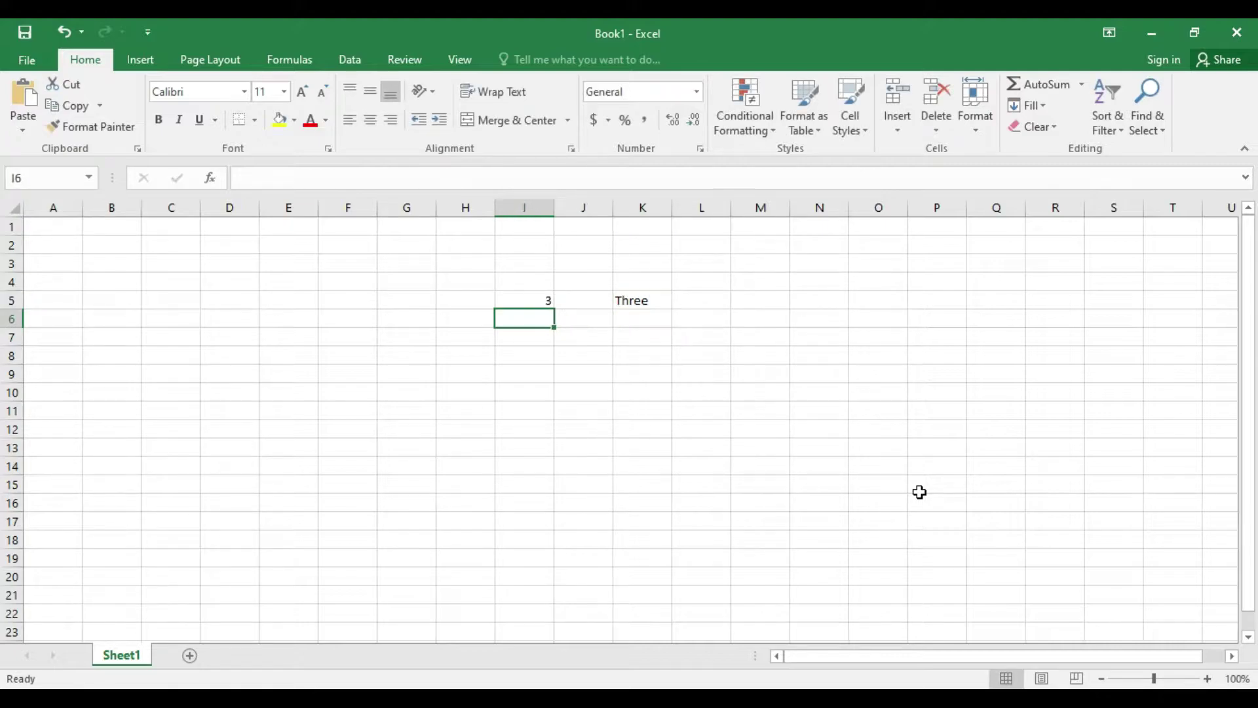
{"action": "type", "text": "44"}
{"action": "key", "text": "Tab"}
{"action": "key", "text": "Tab"}
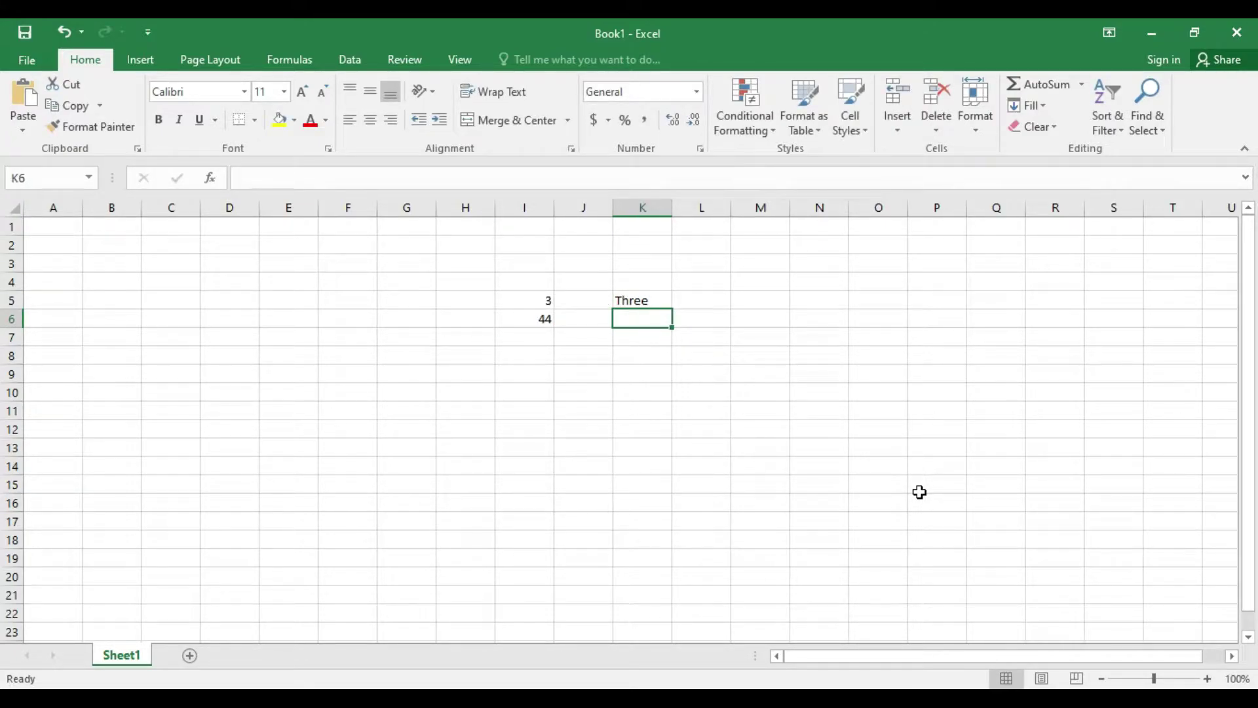
{"action": "type", "text": "Forty f"}
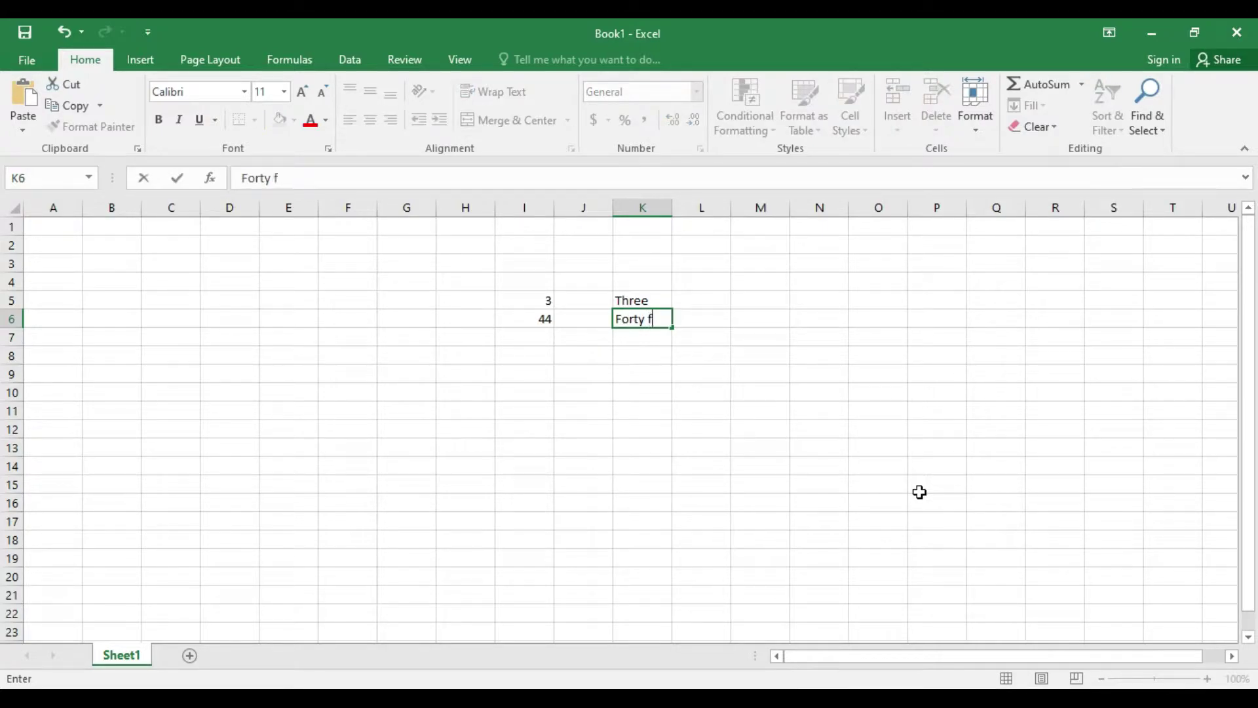
{"action": "type", "text": "our"}
{"action": "key", "text": "Return"}
{"action": "key", "text": "Up"}
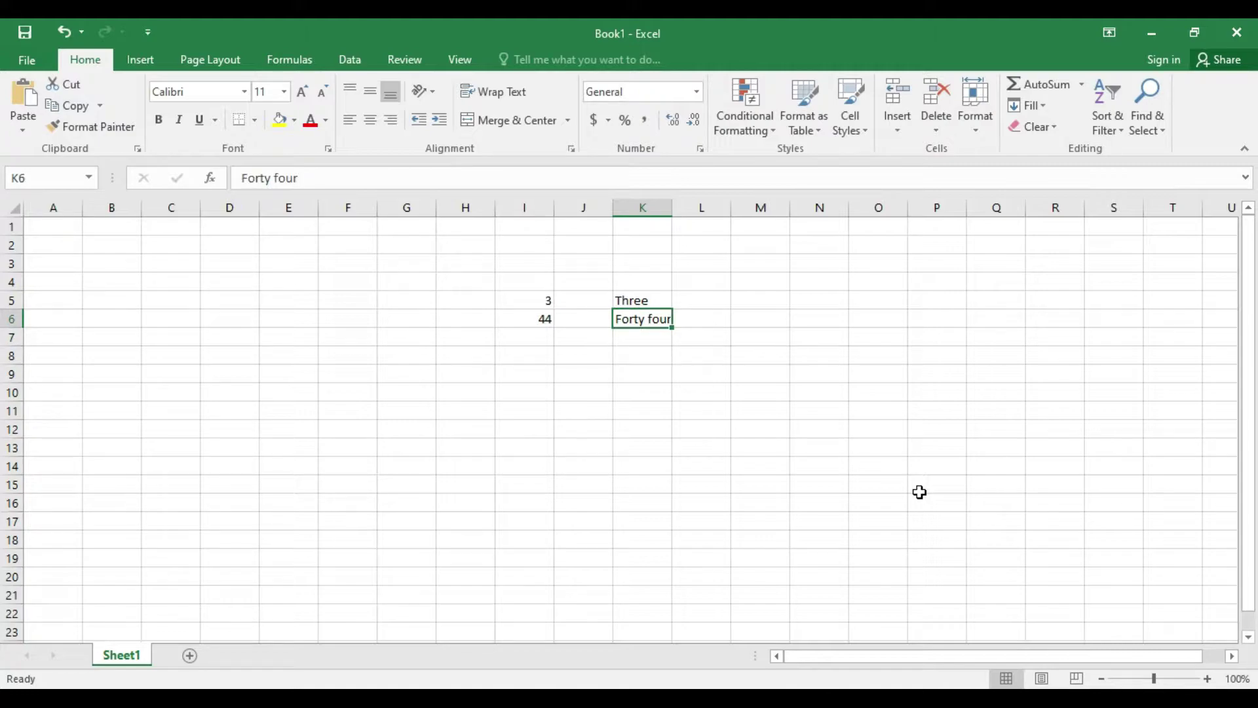
Enter 45 in I7 and extend the series from 44 down to 56 in I18
{"action": "left_click", "coordinate": [534, 334]}
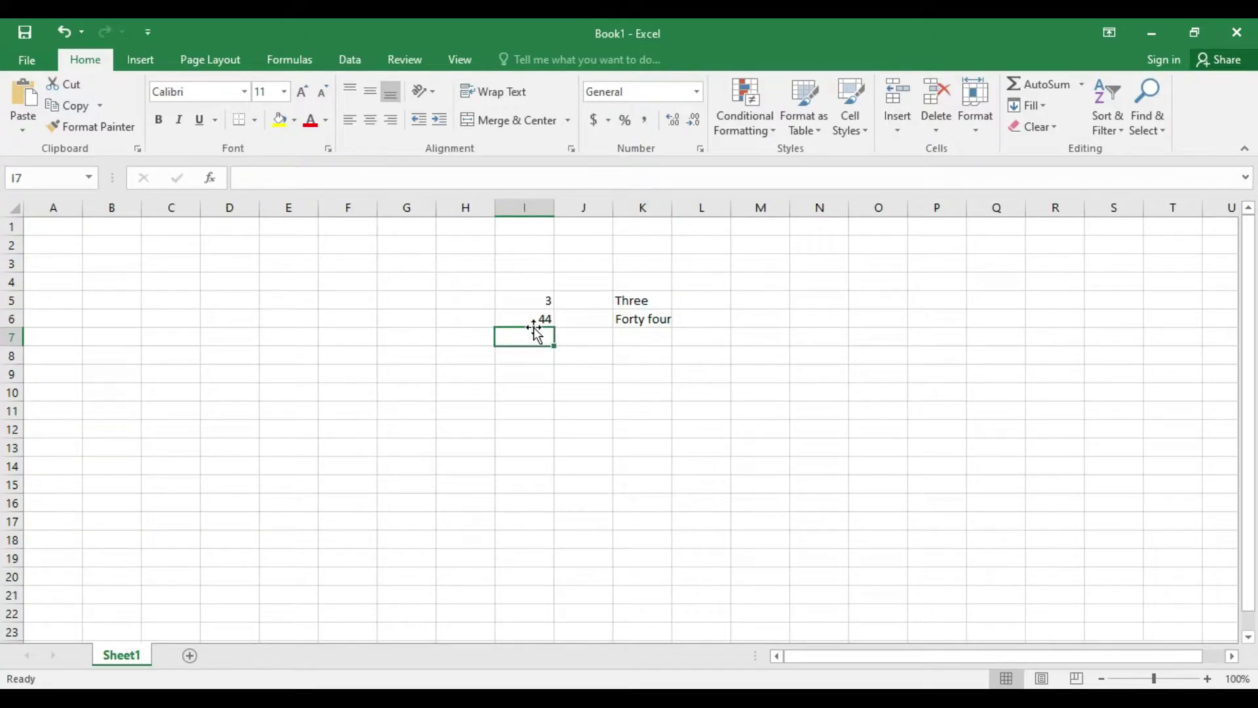
{"action": "type", "text": "45"}
{"action": "key", "text": "Return"}
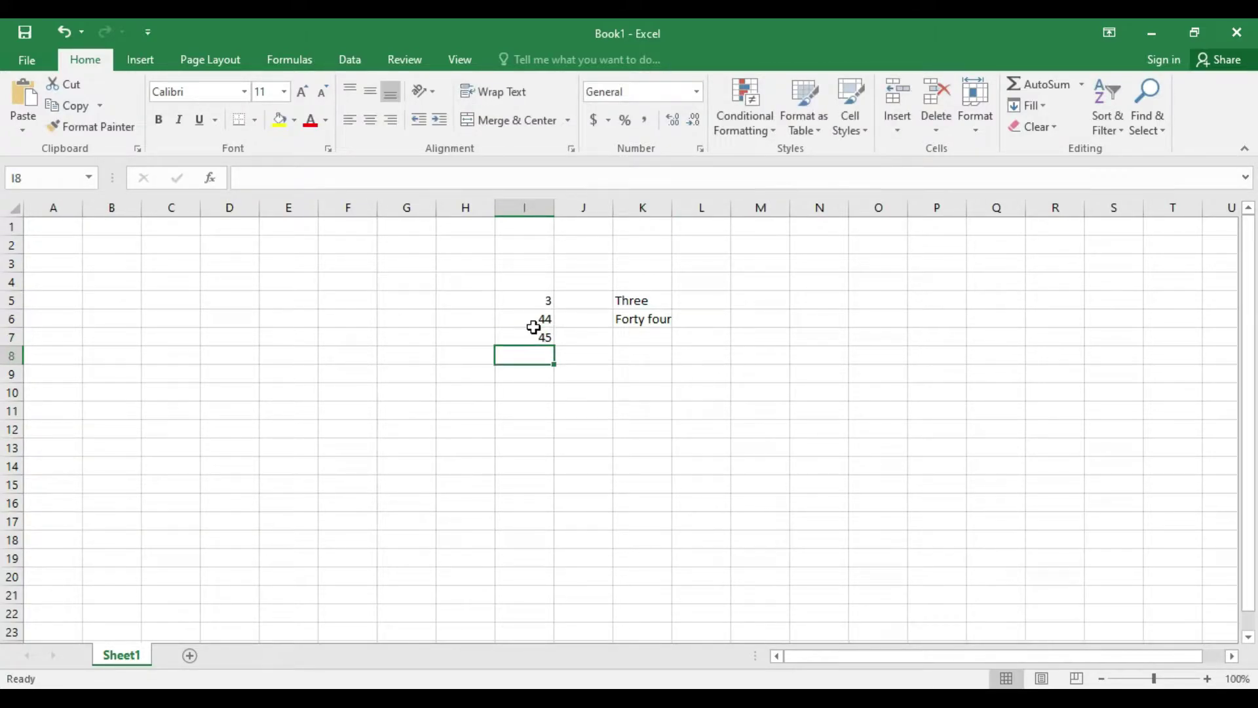
{"action": "left_click", "coordinate": [533, 326]}
{"action": "left_click_drag", "start_coordinate": [534, 327], "coordinate": [554, 550]}
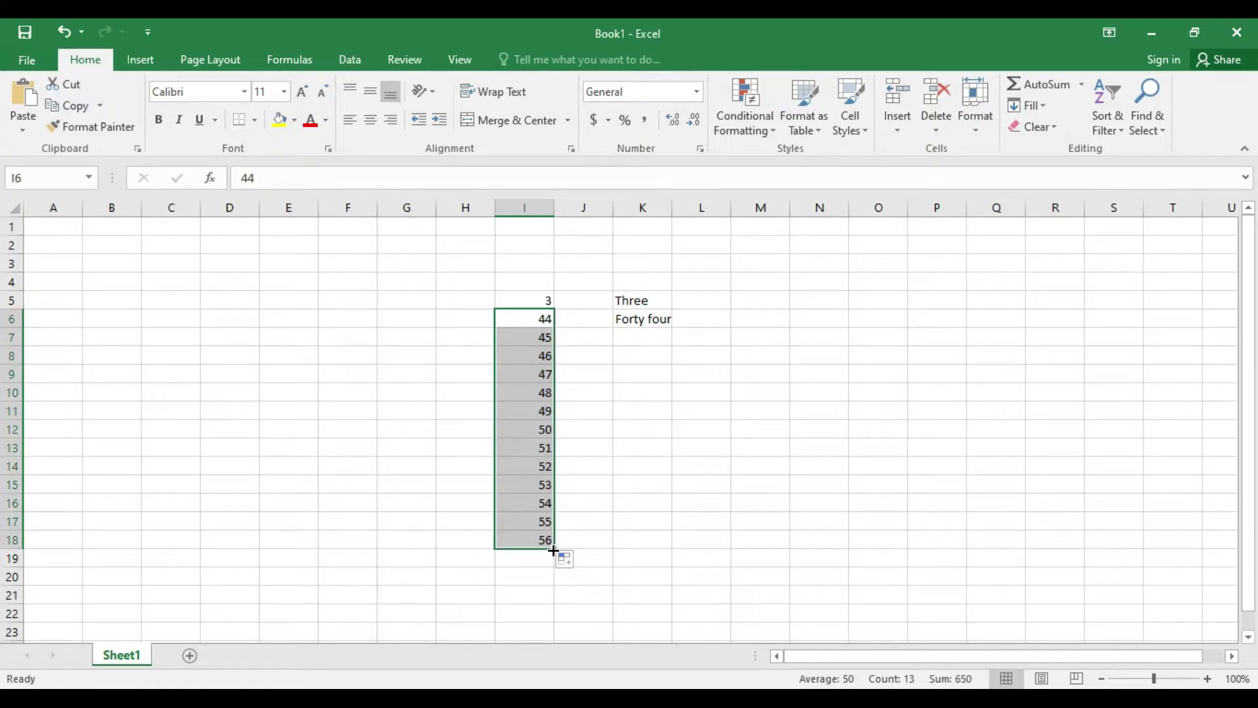
{"action": "left_click", "coordinate": [654, 306]}
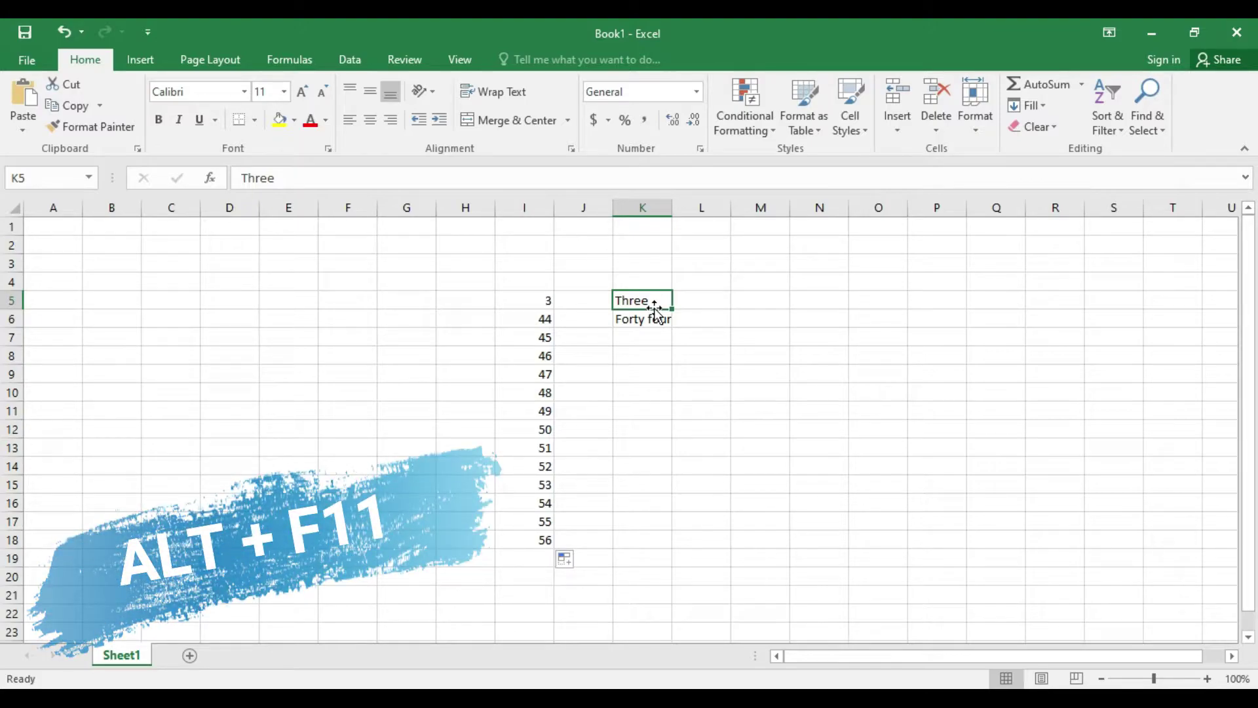
Launch the VBA editor for Book1 with Alt+F11
{"action": "key", "text": "alt"}
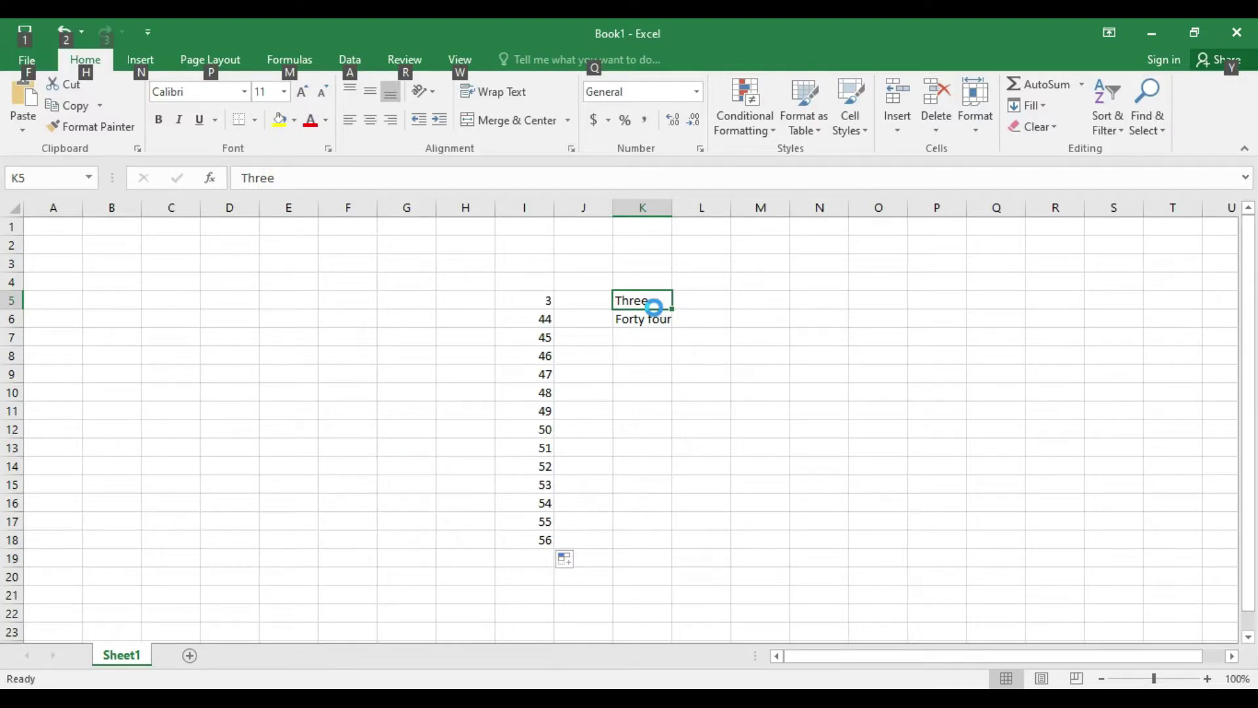
{"action": "key", "text": "alt+F11"}
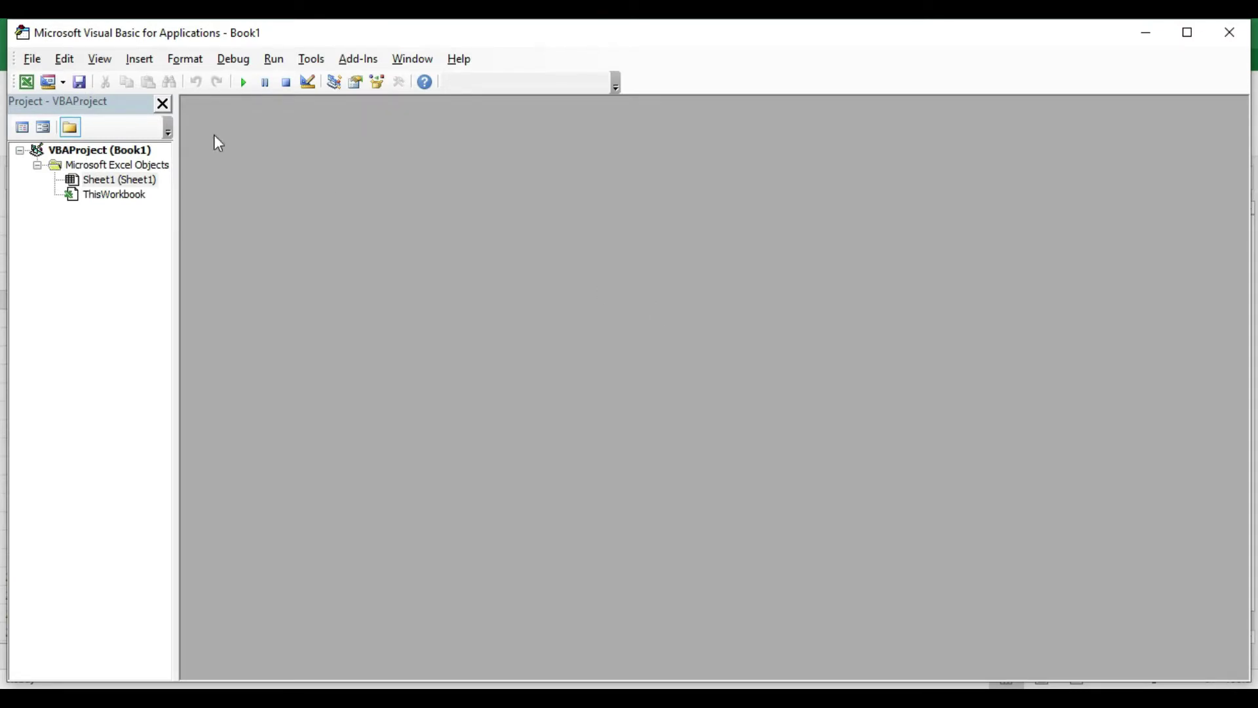
Insert Module1, paste in all the NumtoWord spell-number code, and return to the worksheet
{"action": "left_click", "coordinate": [139, 60]}
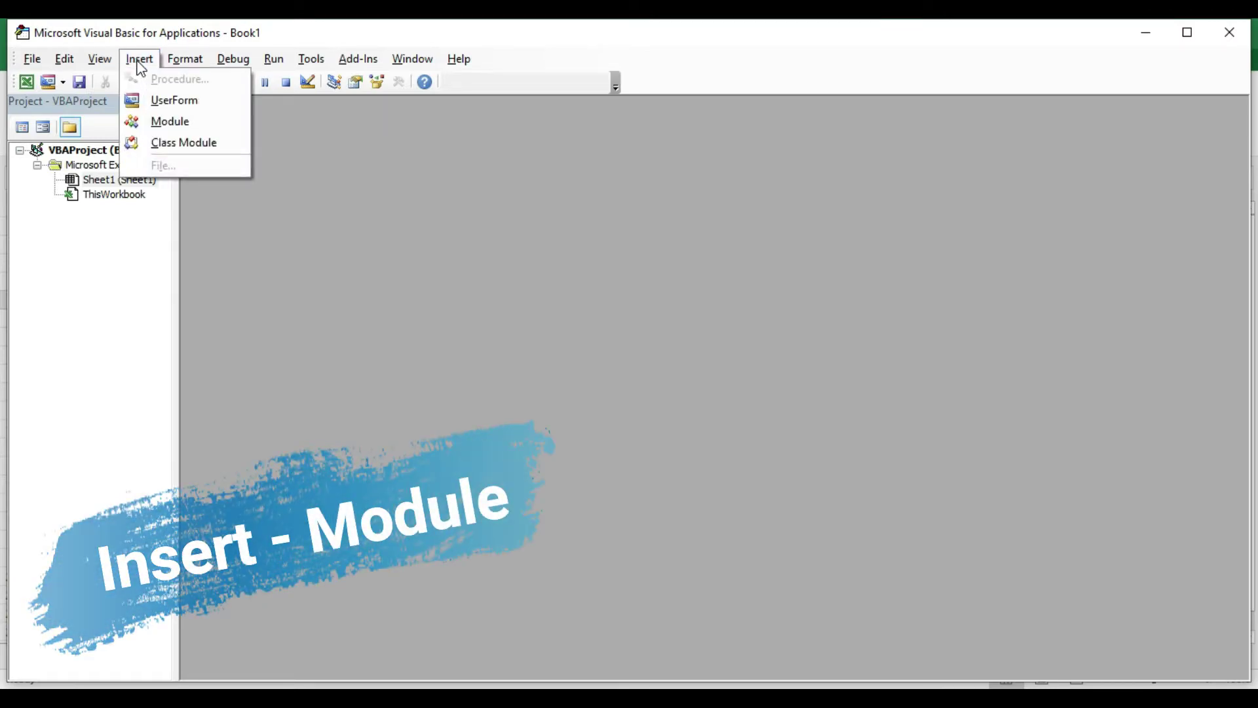
{"action": "left_click", "coordinate": [164, 120]}
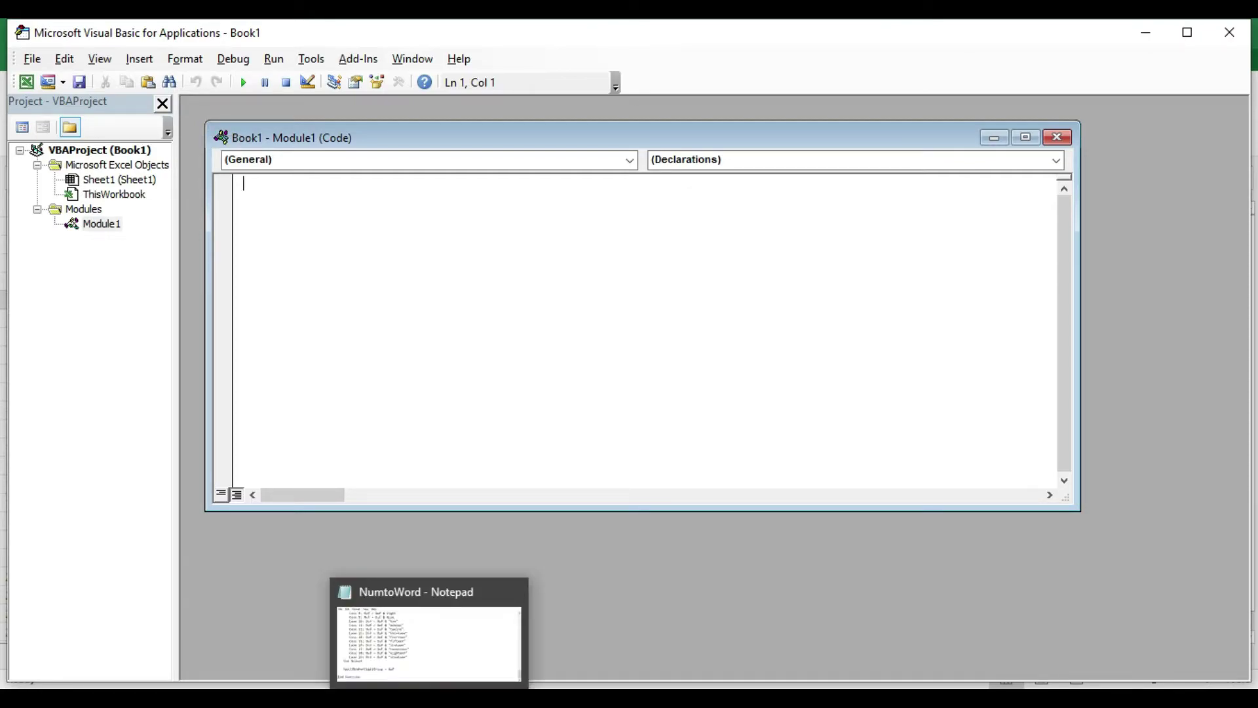
{"action": "left_click", "coordinate": [429, 698]}
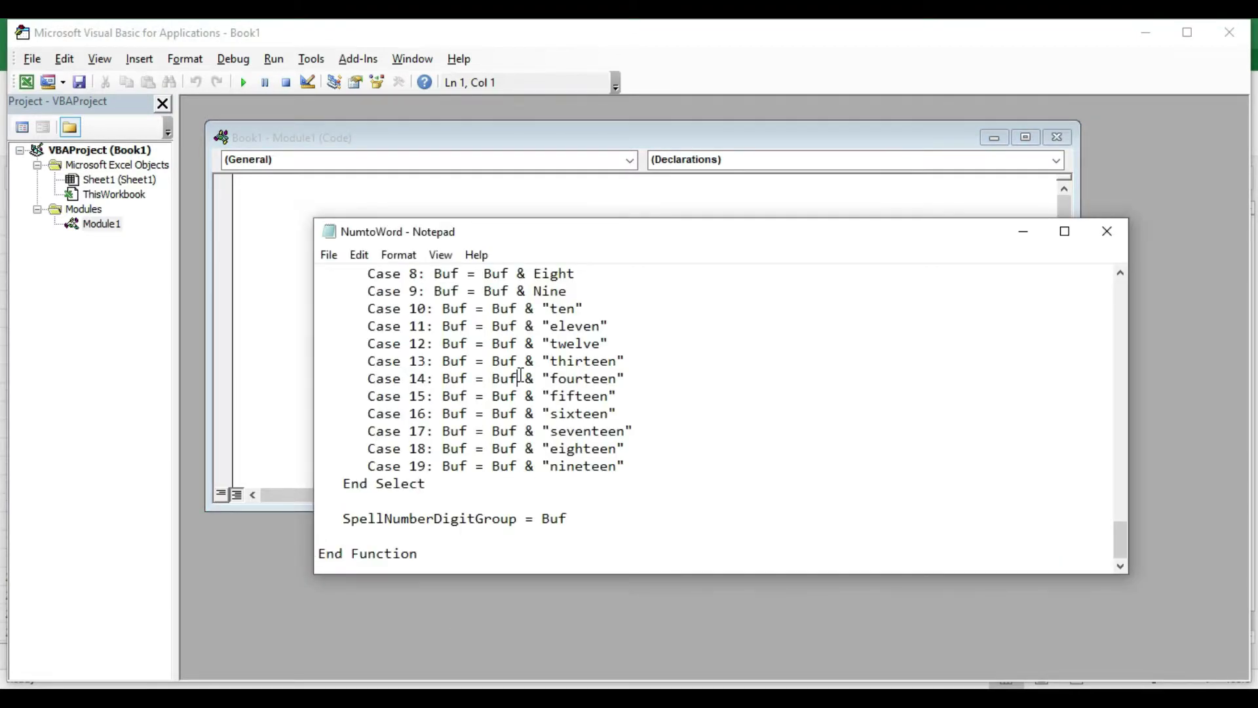
{"action": "key", "text": "ctrl+a"}
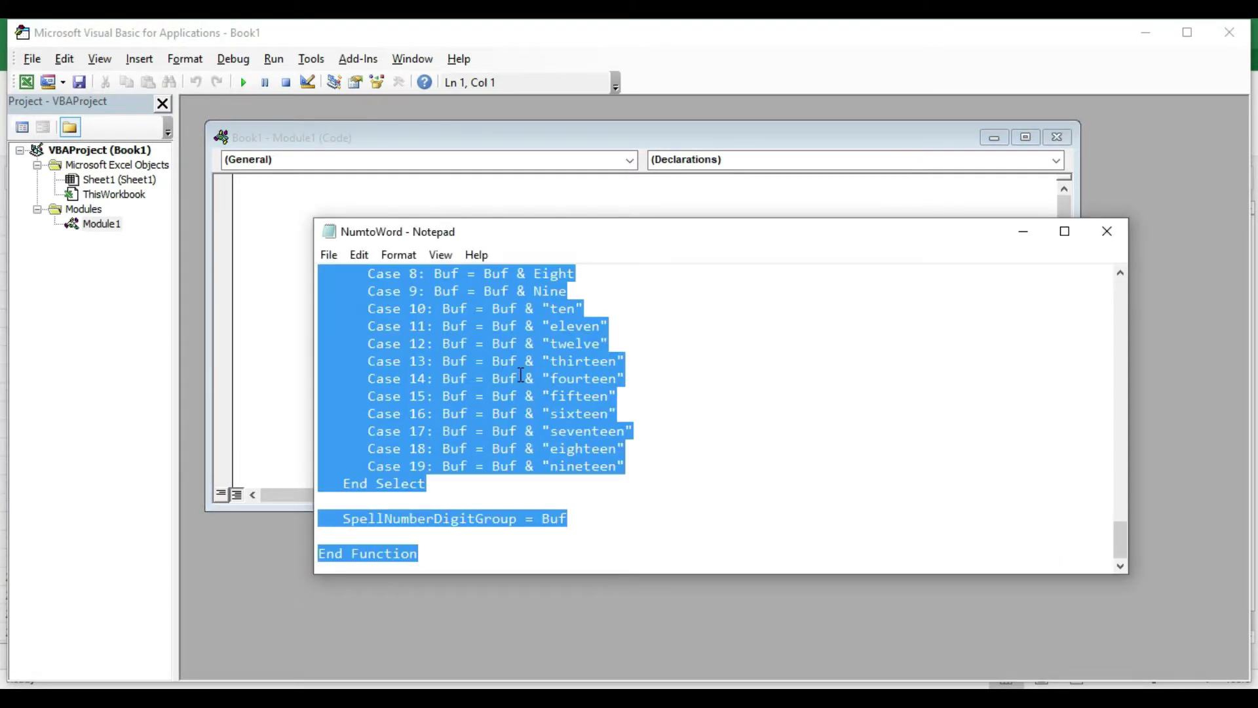
{"action": "key", "text": "alt+Tab"}
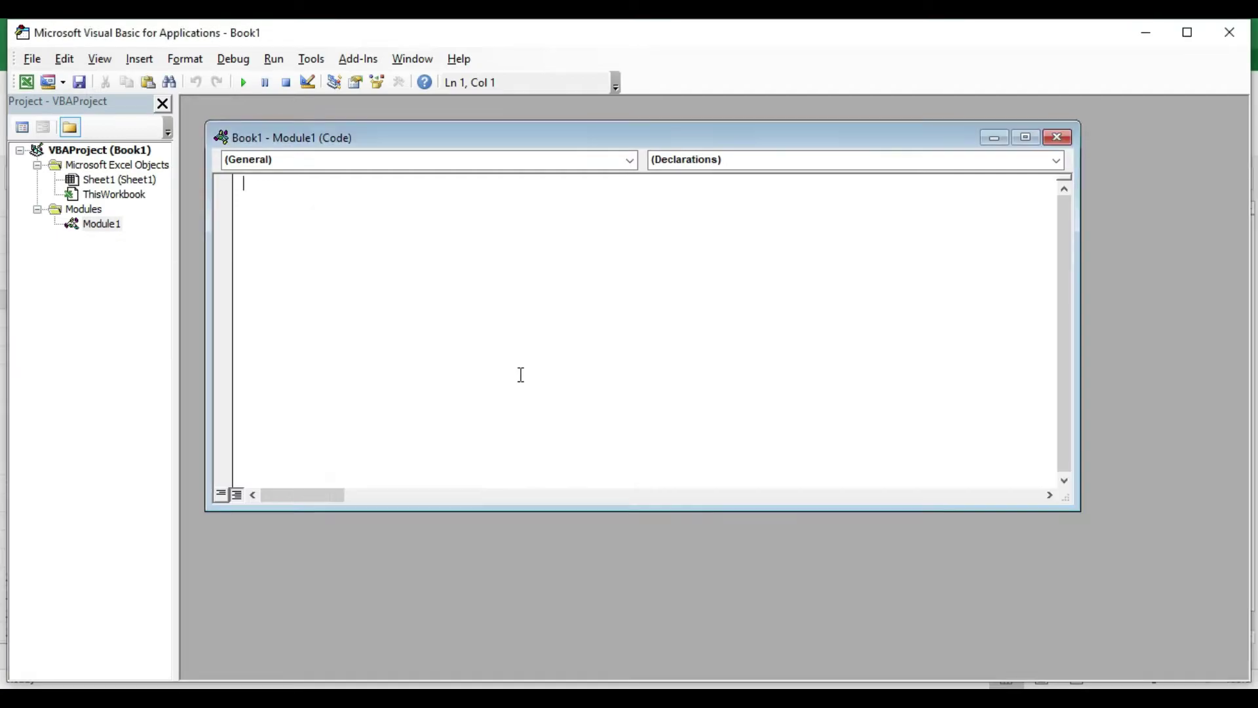
{"action": "key", "text": "ctrl+v"}
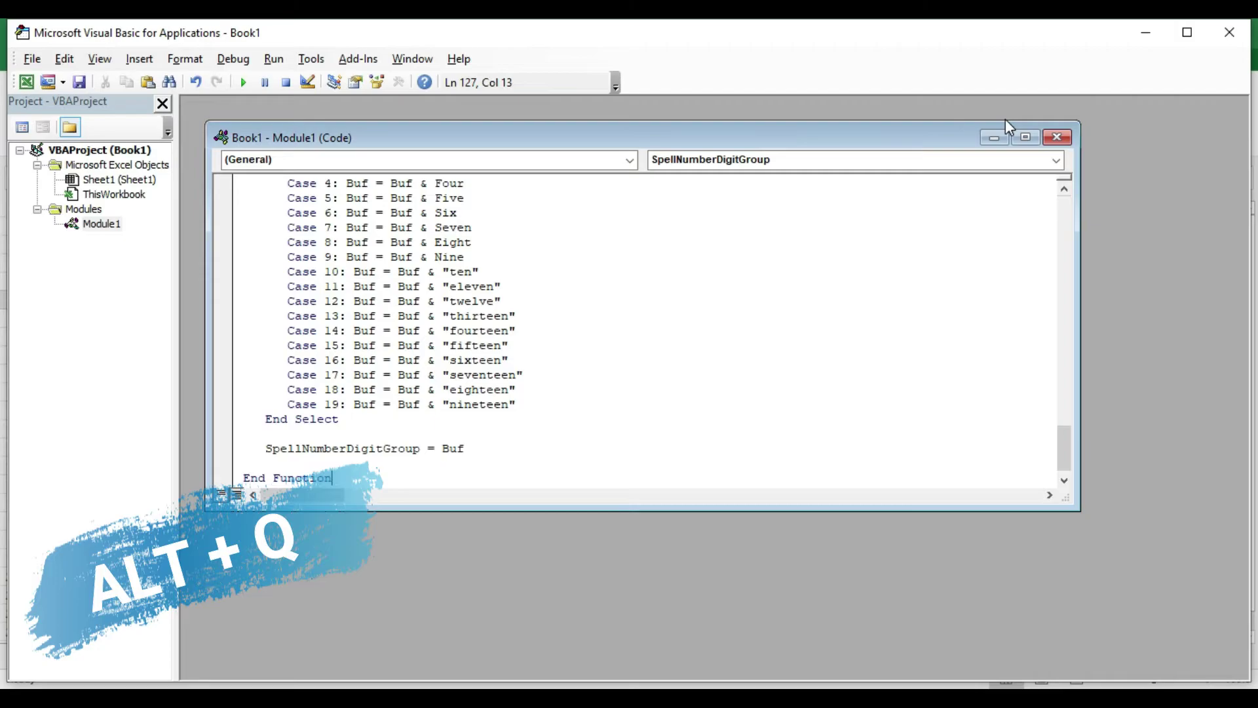
{"action": "key", "text": "alt+q"}
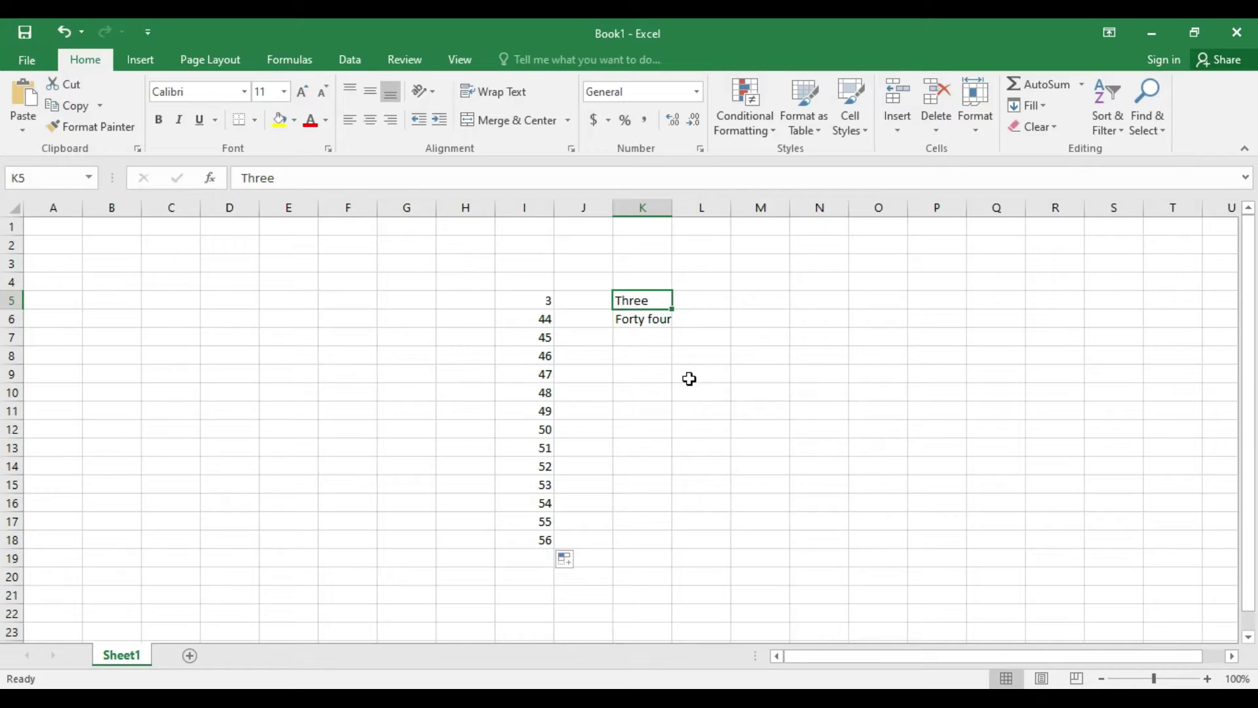
Enter =SpellNumber(I7) in K7 and fill it down to K18, giving forty-five through fifty-six
{"action": "left_click", "coordinate": [642, 340]}
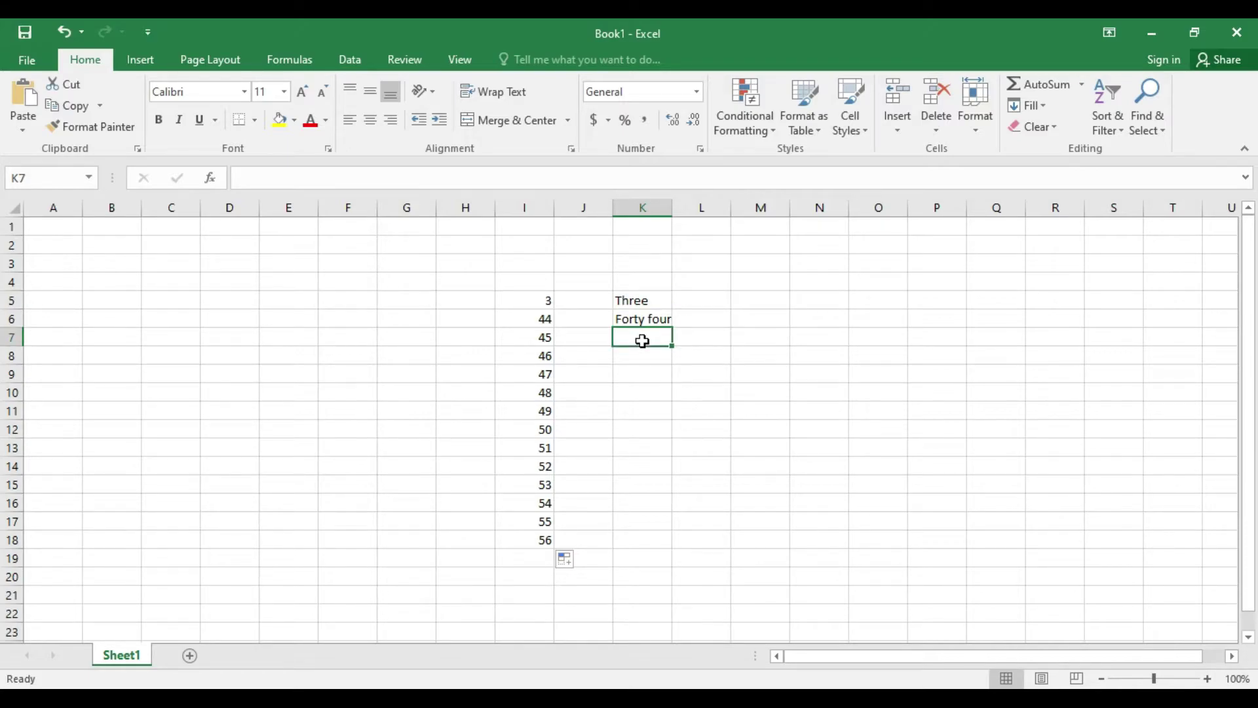
{"action": "type", "text": "="}
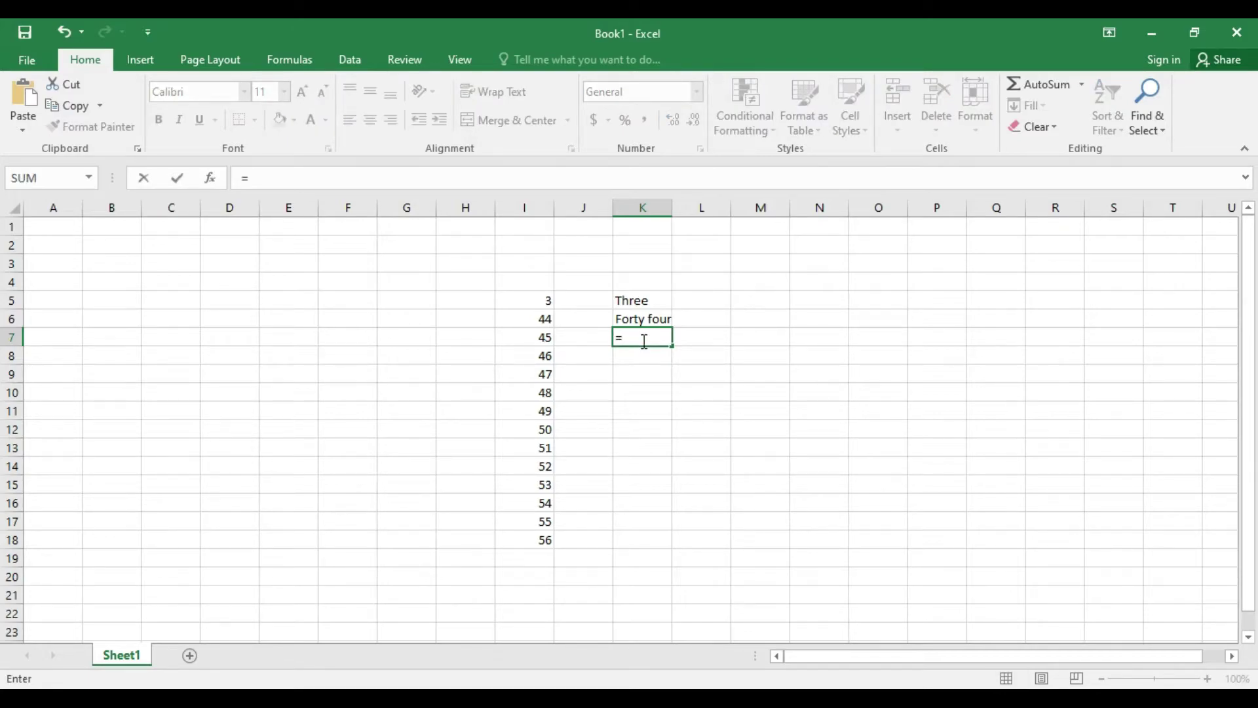
{"action": "type", "text": "Spe"}
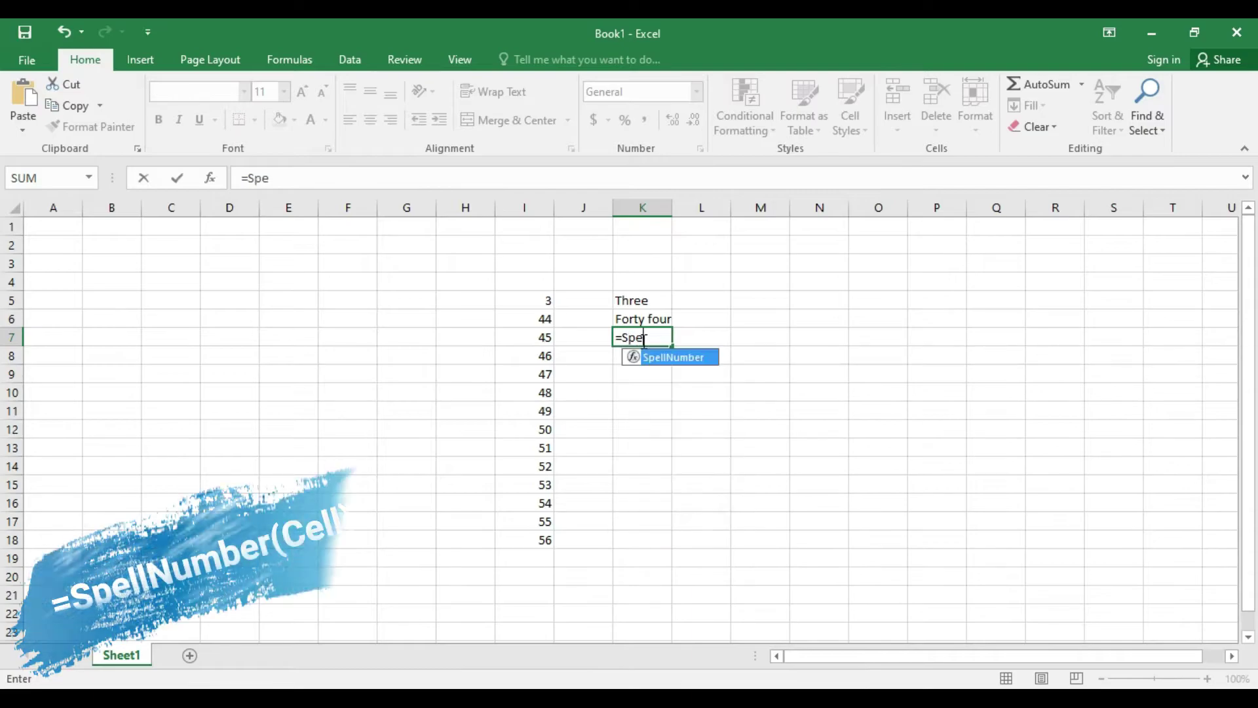
{"action": "double_click", "coordinate": [672, 357]}
{"action": "left_click", "coordinate": [544, 338]}
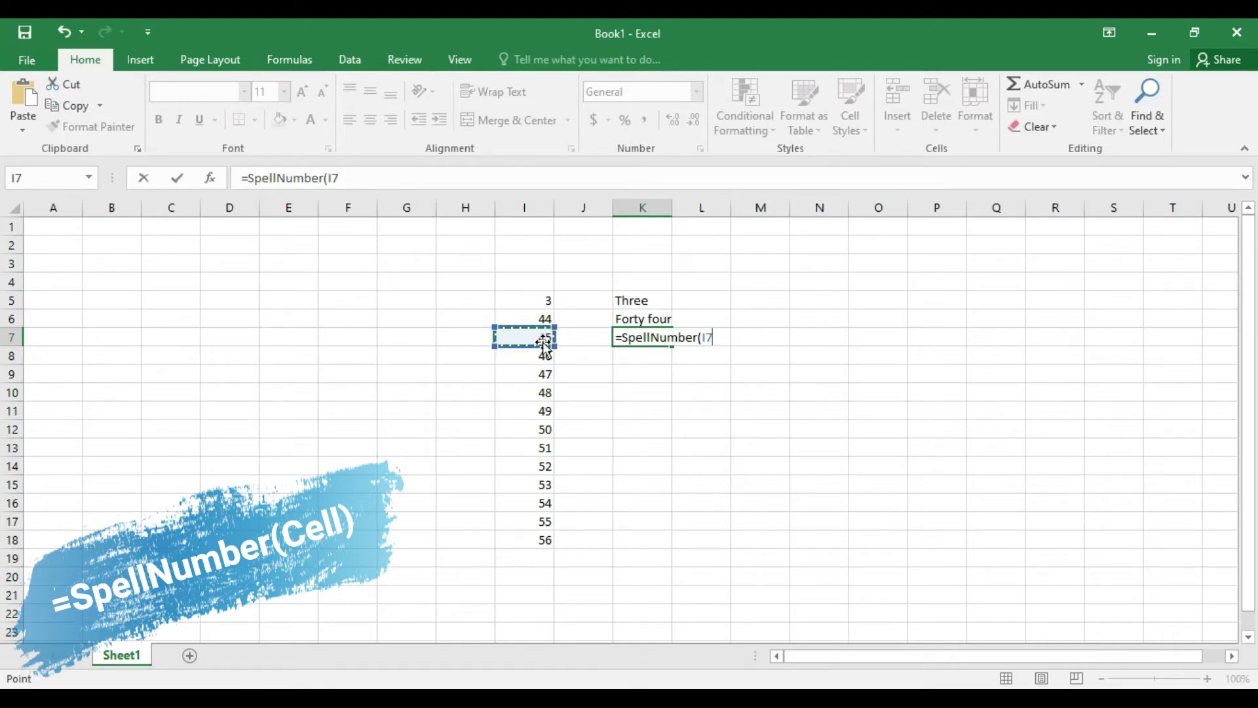
{"action": "left_click", "coordinate": [497, 188]}
{"action": "type", "text": ")"}
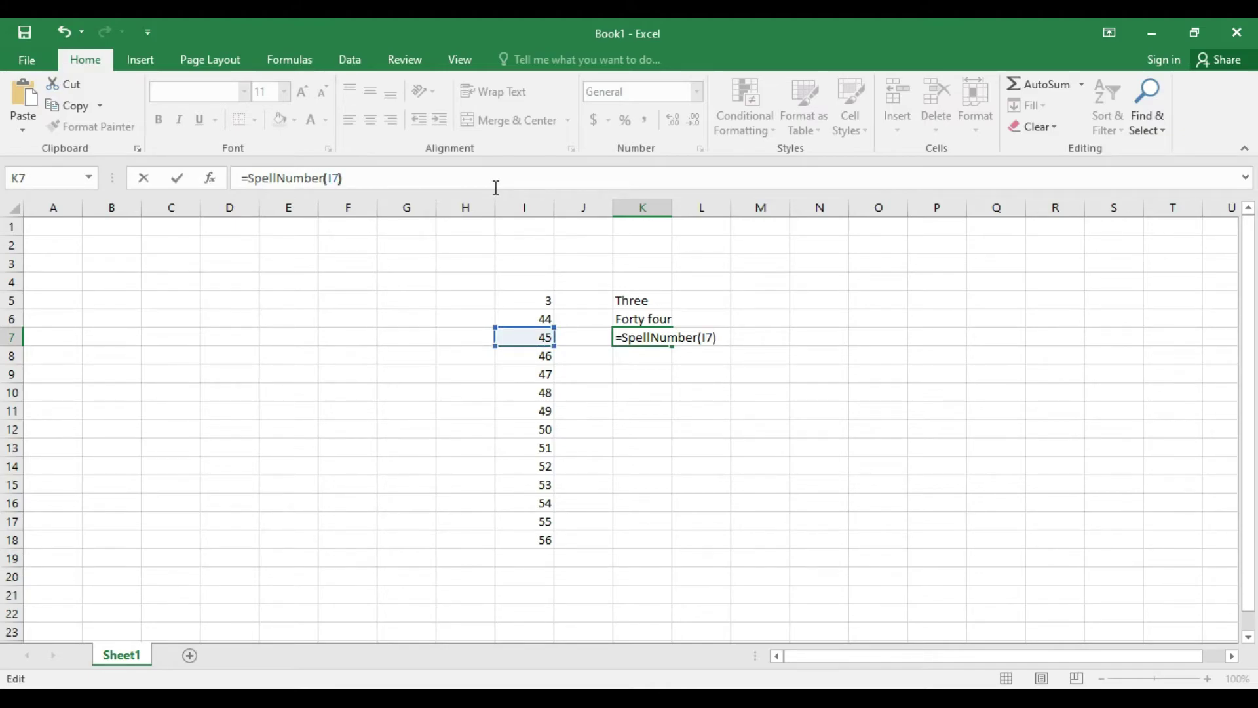
{"action": "key", "text": "Return"}
{"action": "key", "text": "Up"}
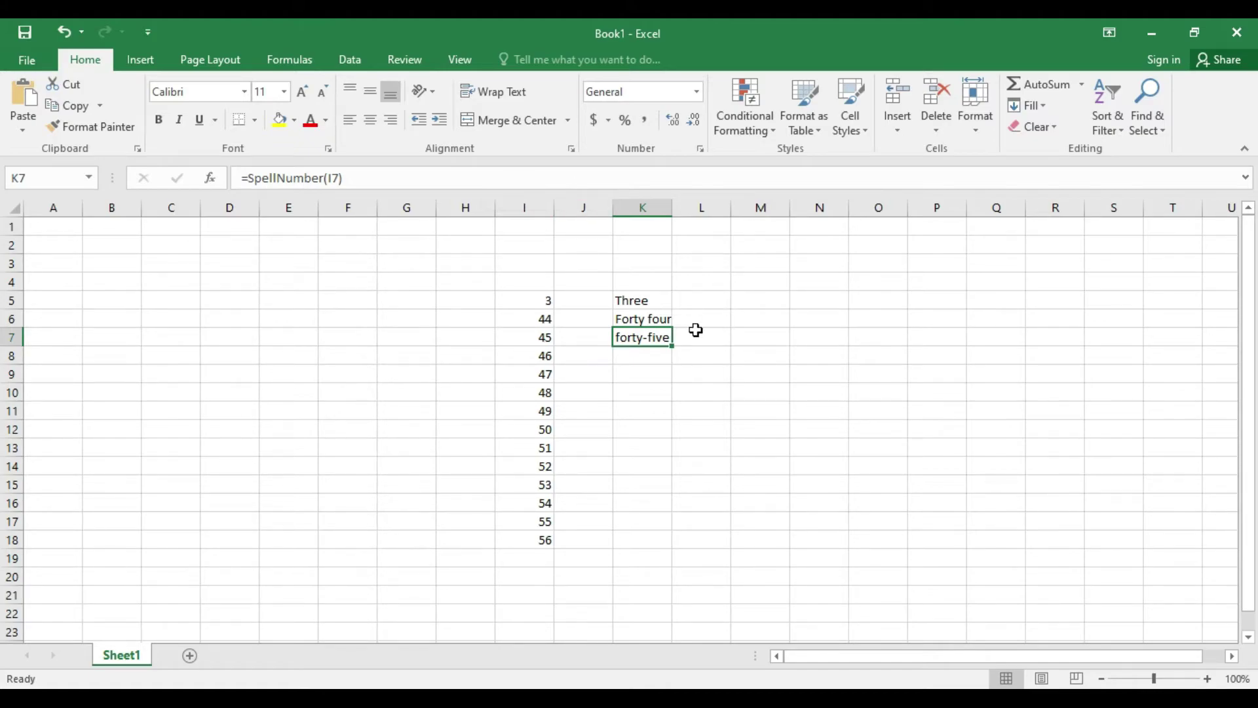
{"action": "left_click_drag", "start_coordinate": [671, 344], "coordinate": [656, 550]}
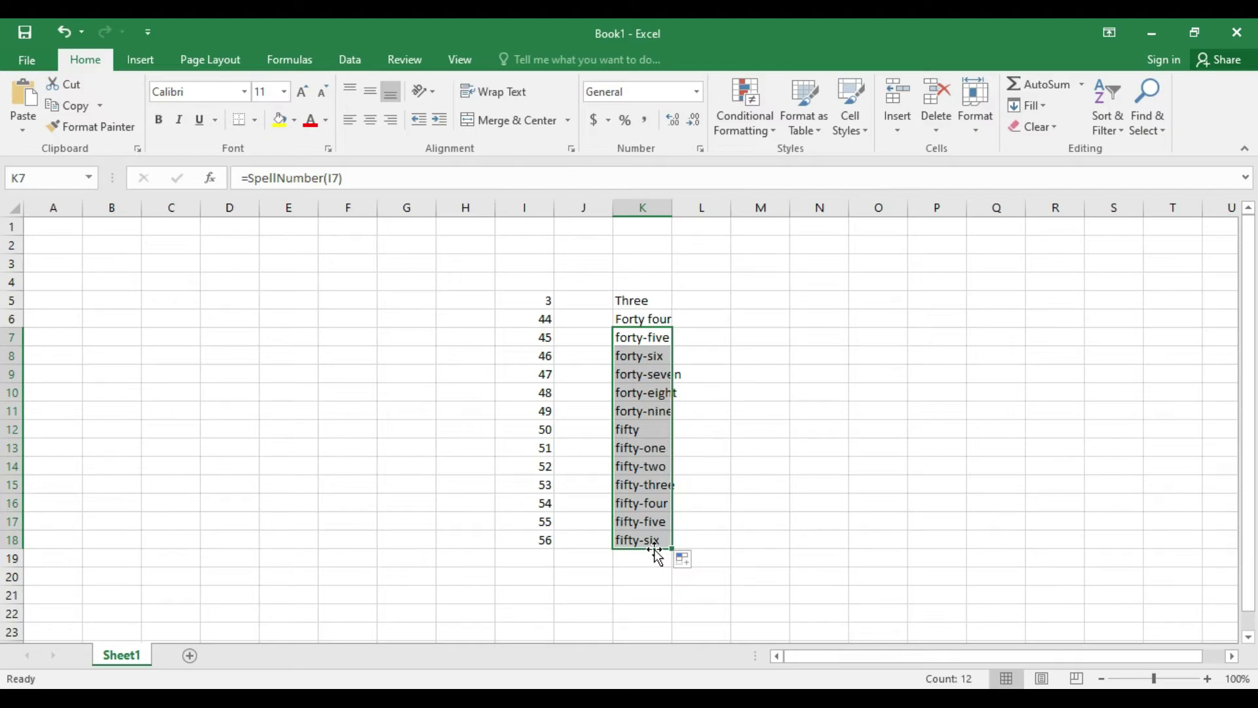
Enter =UPPER(SpellNumber(I7)) in M7 and fill it down to M18 for capitalised words
{"action": "left_click", "coordinate": [758, 336]}
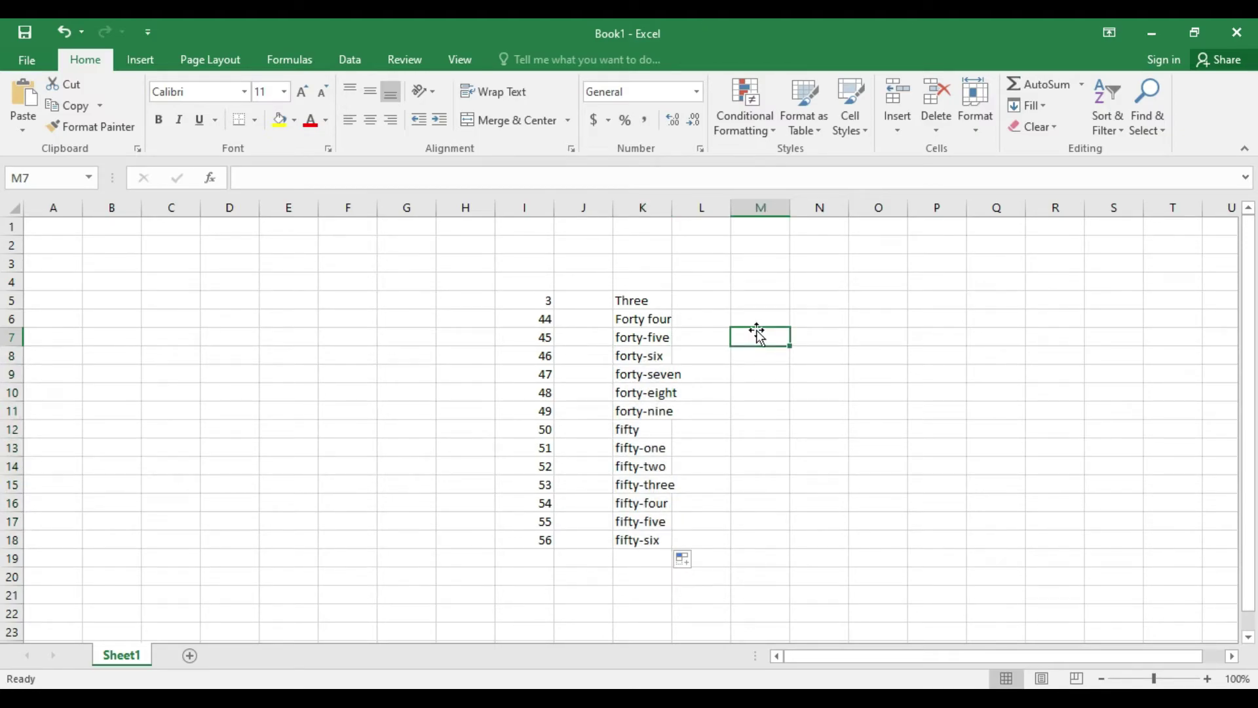
{"action": "type", "text": "="}
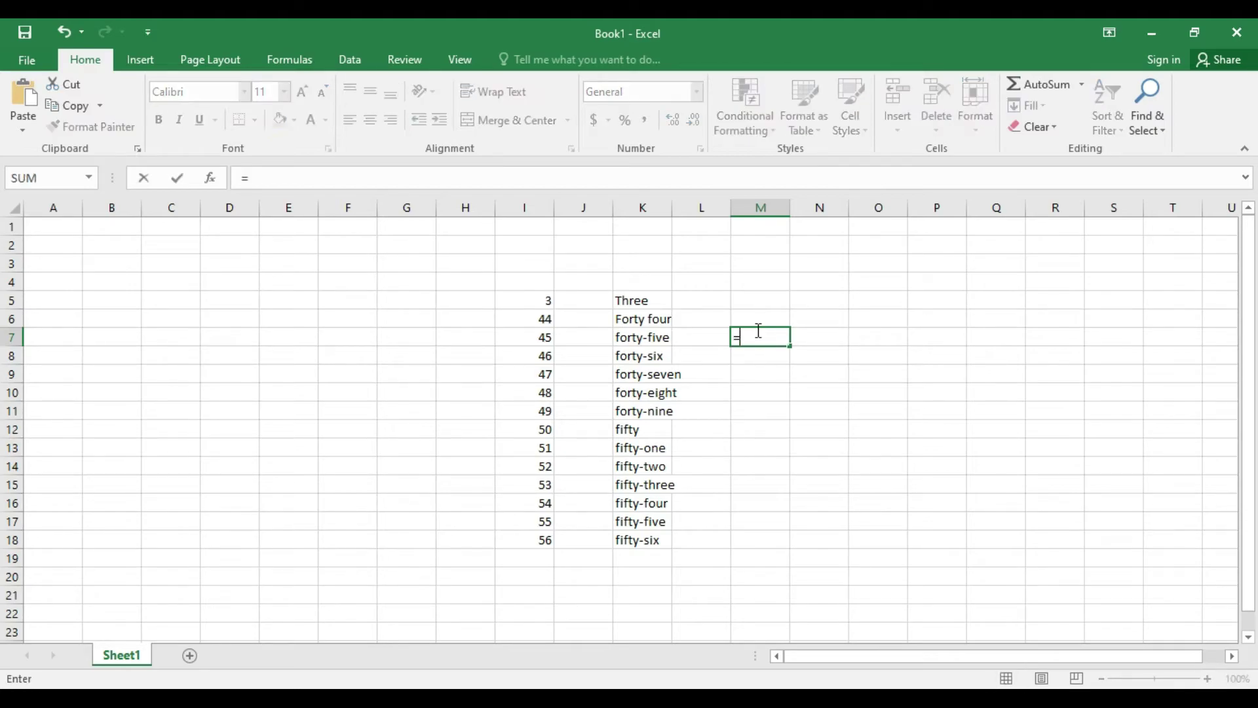
{"action": "type", "text": "UP"}
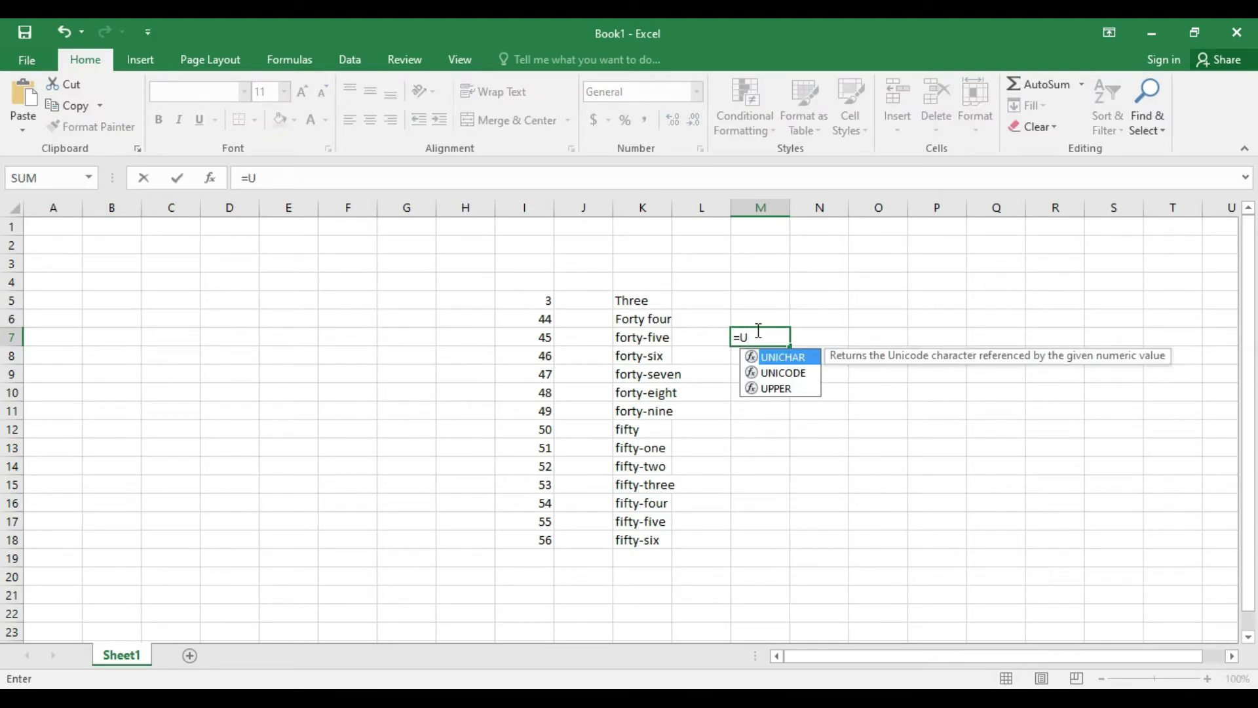
{"action": "double_click", "coordinate": [768, 358]}
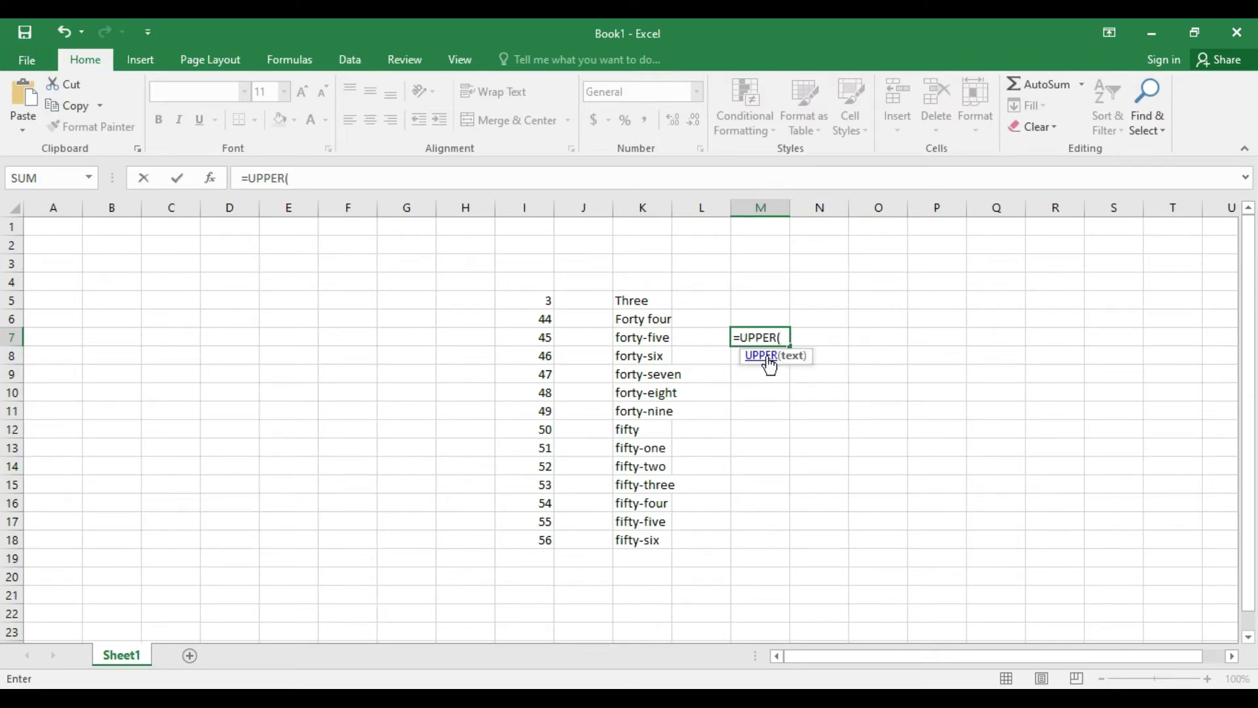
{"action": "type", "text": "Sp"}
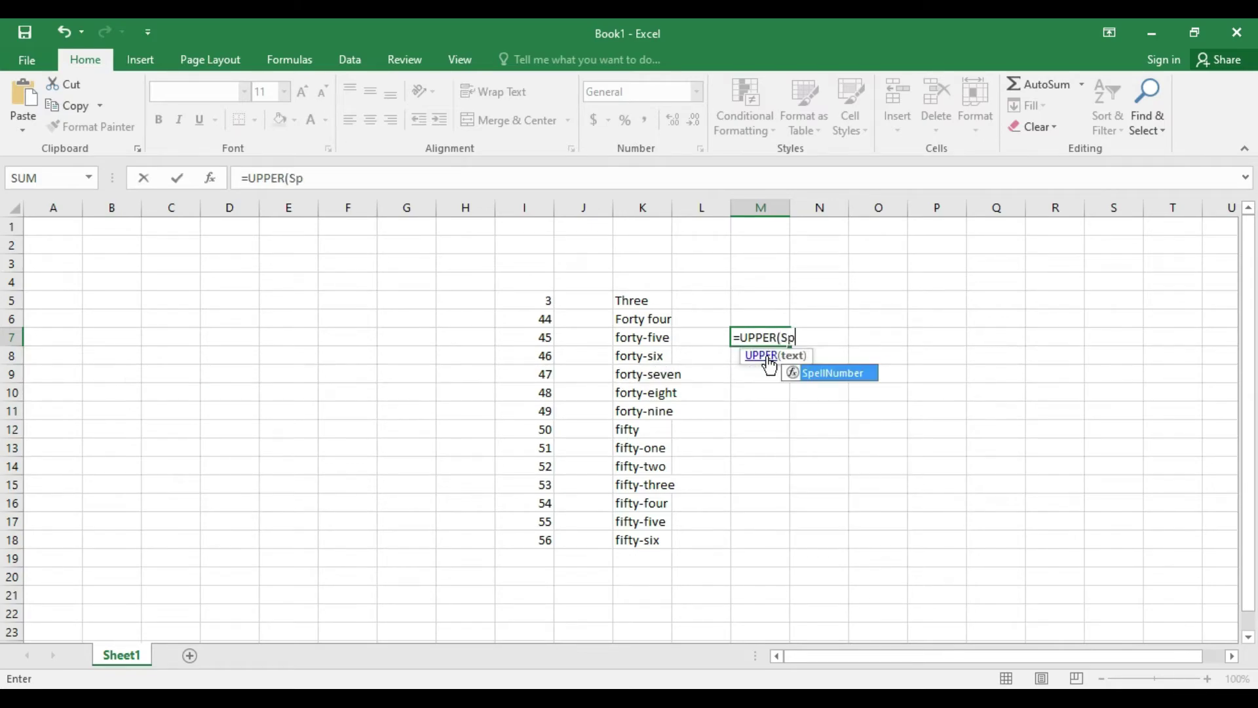
{"action": "double_click", "coordinate": [823, 373]}
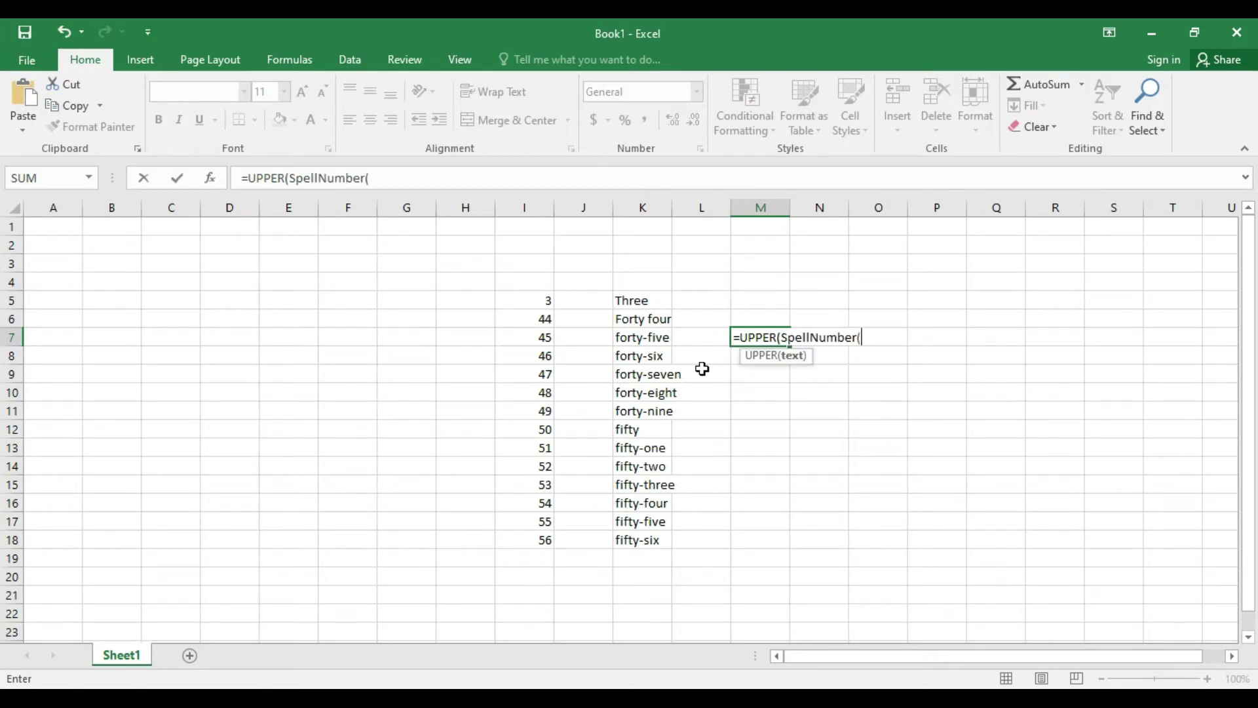
{"action": "left_click", "coordinate": [542, 338]}
{"action": "type", "text": ")"}
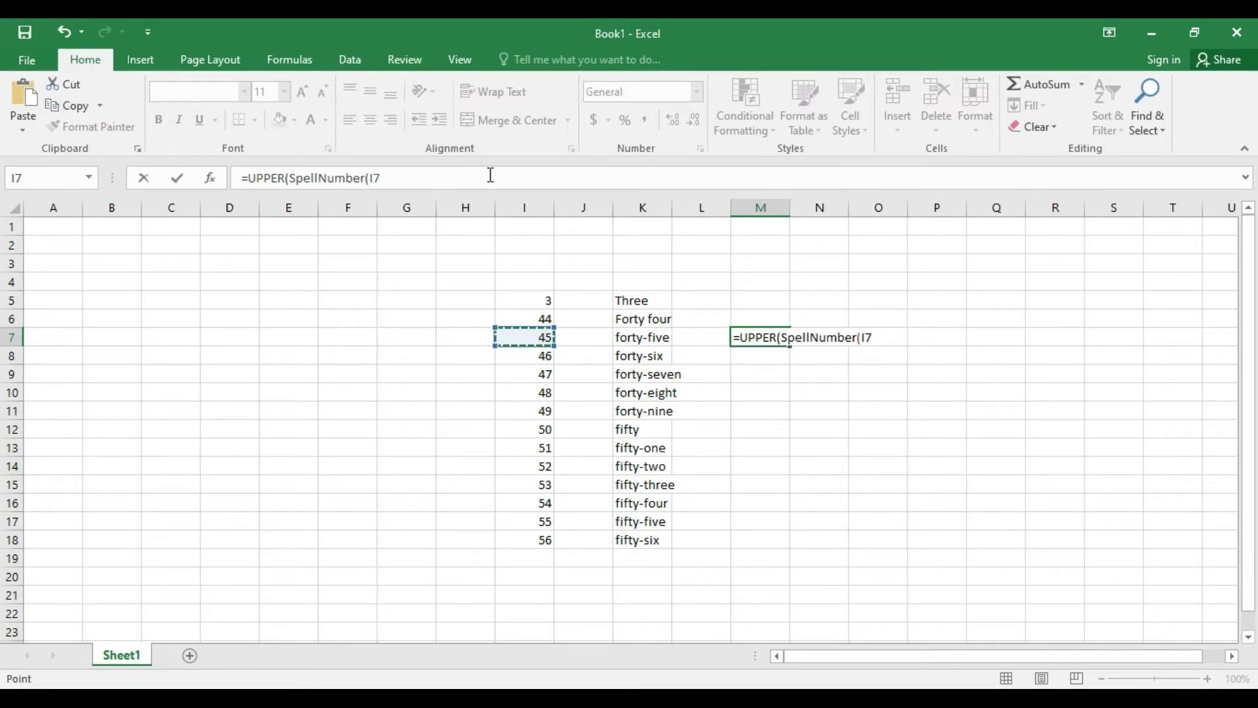
{"action": "type", "text": ")"}
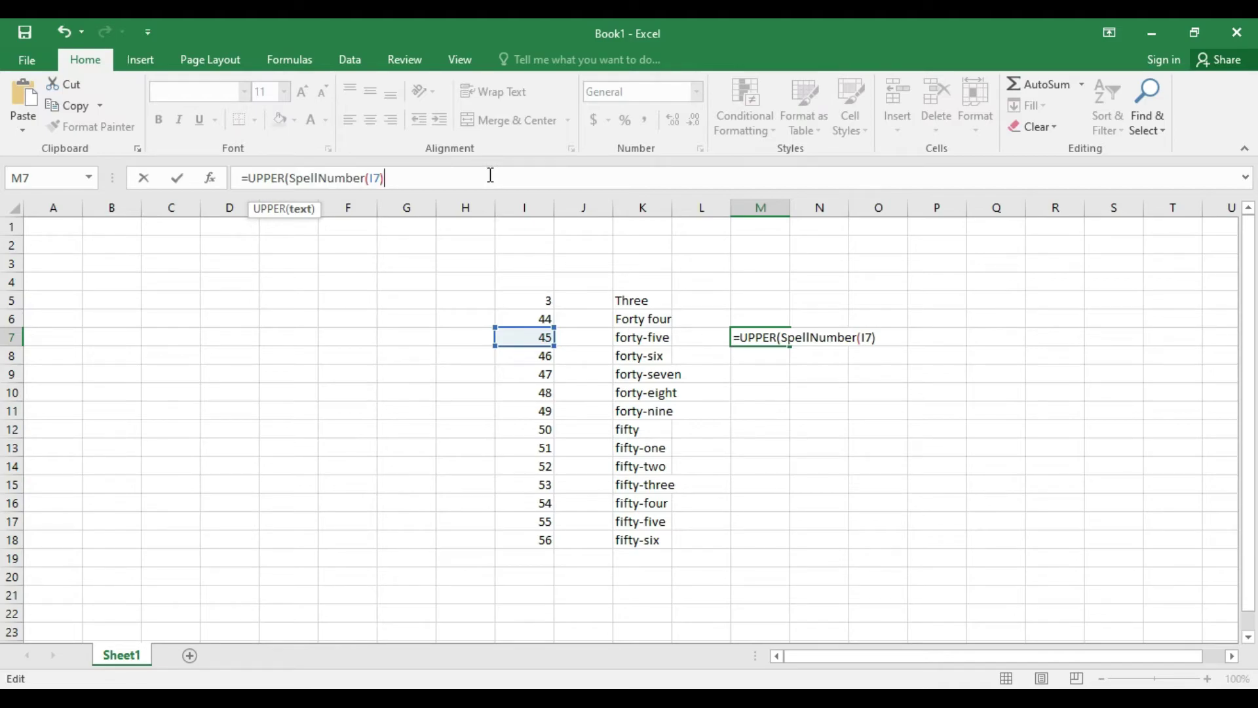
{"action": "key", "text": "ctrl+Return"}
{"action": "key", "text": "F2"}
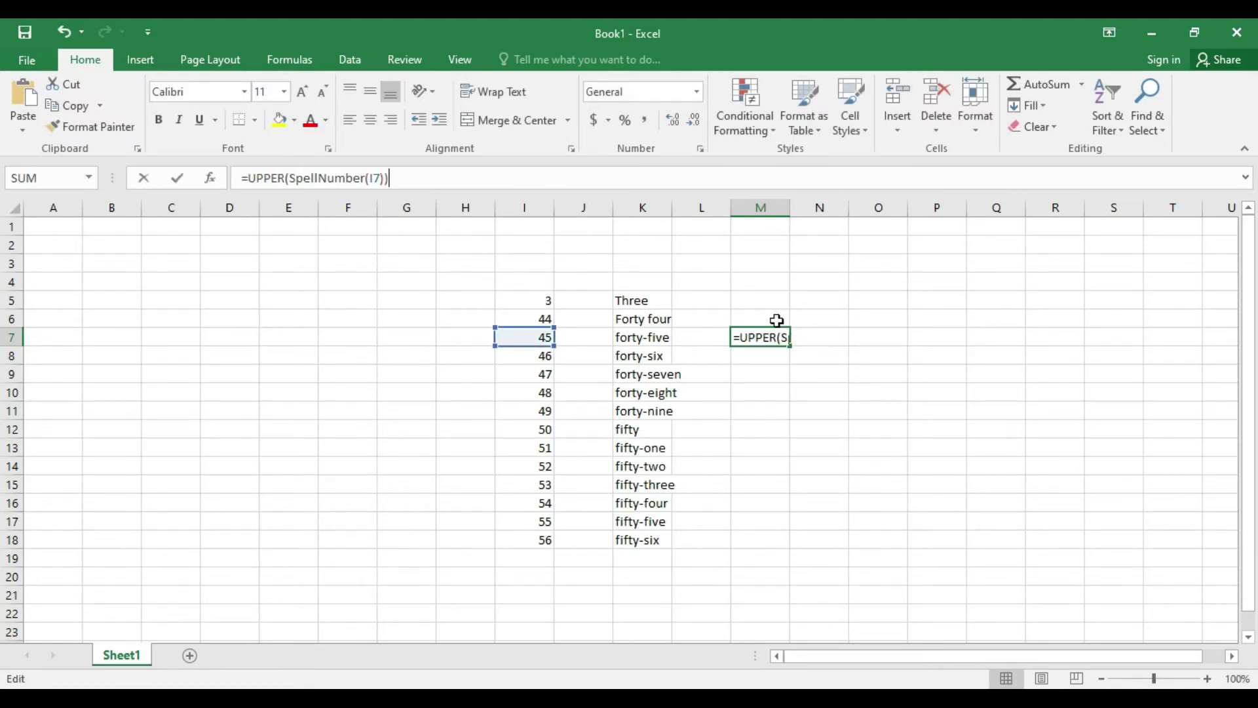
{"action": "key", "text": "Escape"}
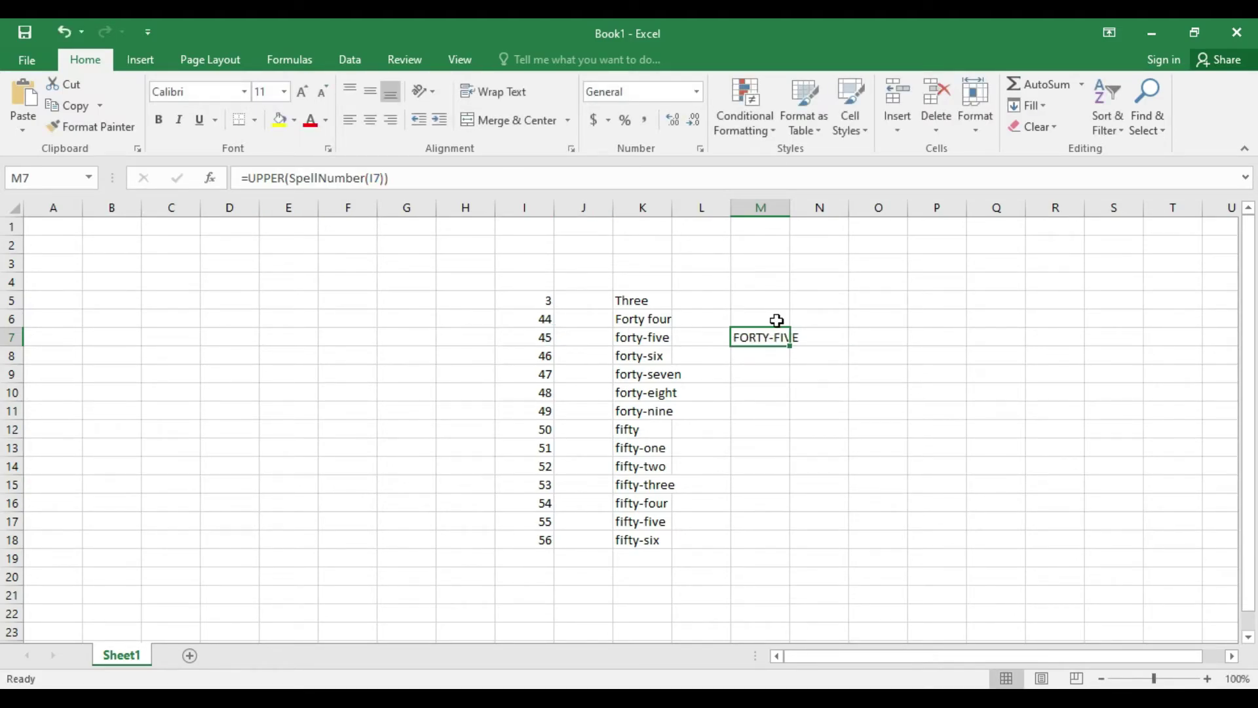
{"action": "left_click_drag", "start_coordinate": [790, 345], "coordinate": [792, 543]}
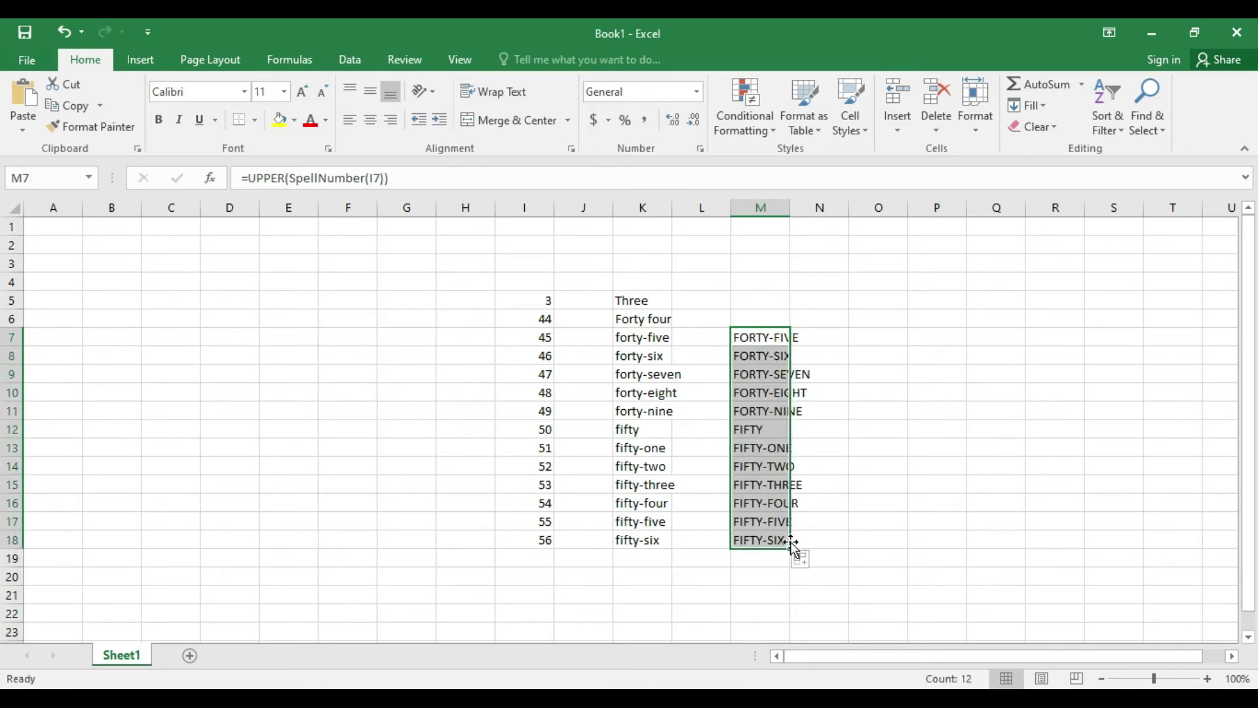
Enter 999, 5646 and 12345 in I19:I21
{"action": "left_click", "coordinate": [527, 560]}
{"action": "type", "text": "999"}
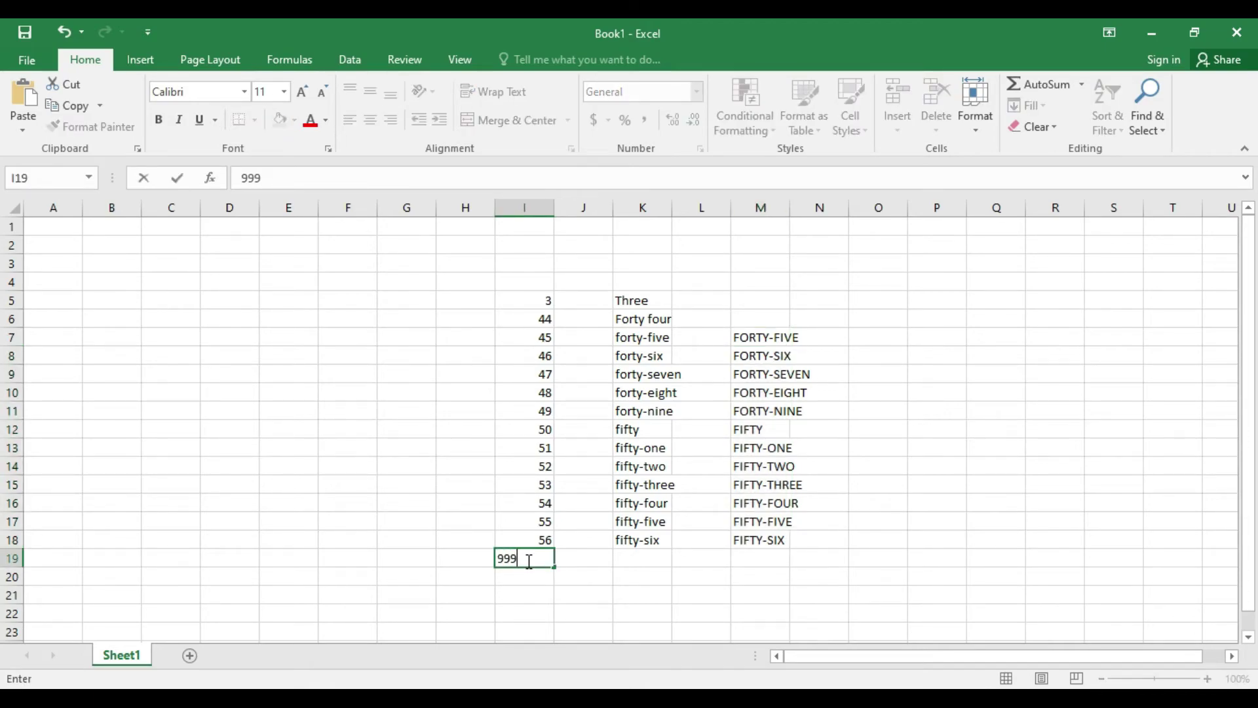
{"action": "key", "text": "Return"}
{"action": "type", "text": "5646"}
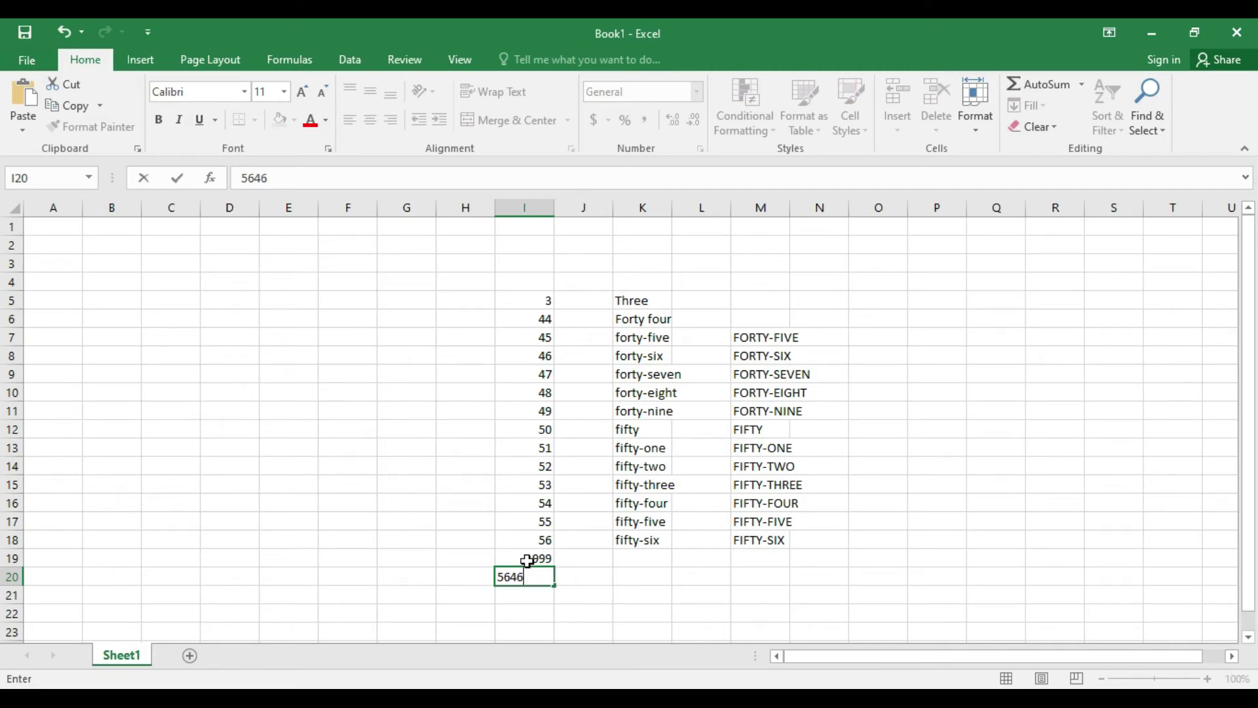
{"action": "key", "text": "Return"}
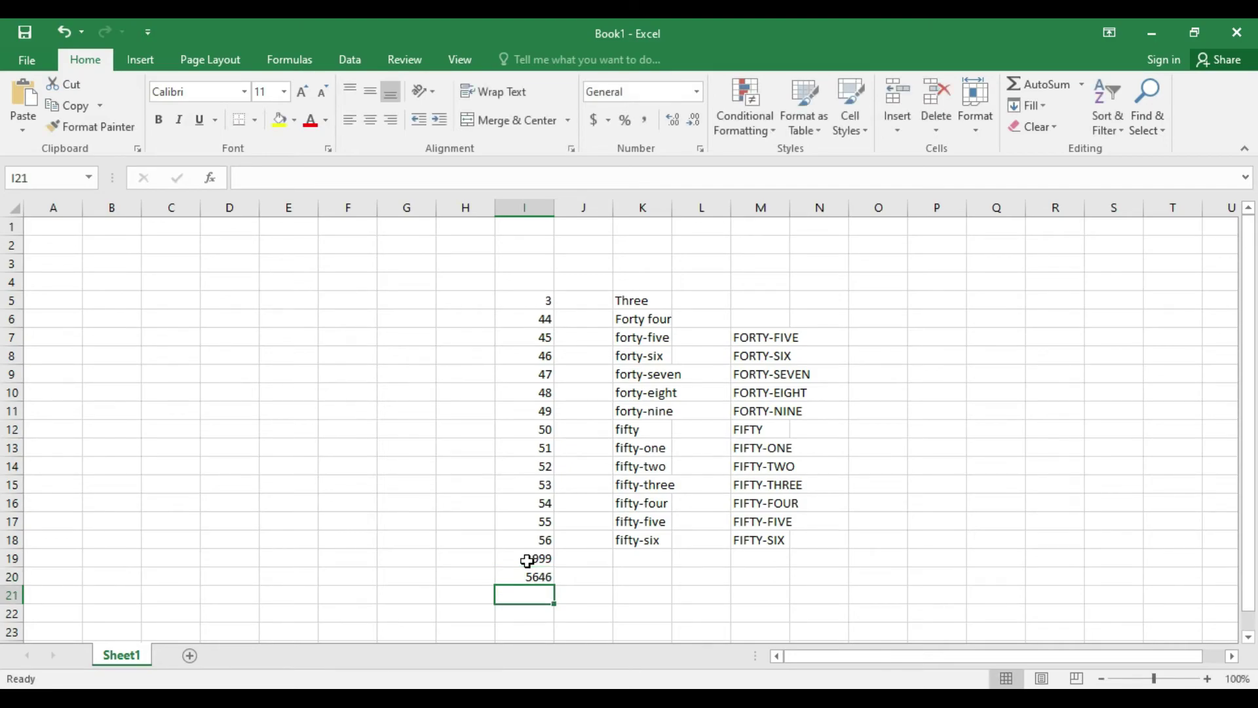
{"action": "type", "text": "12345"}
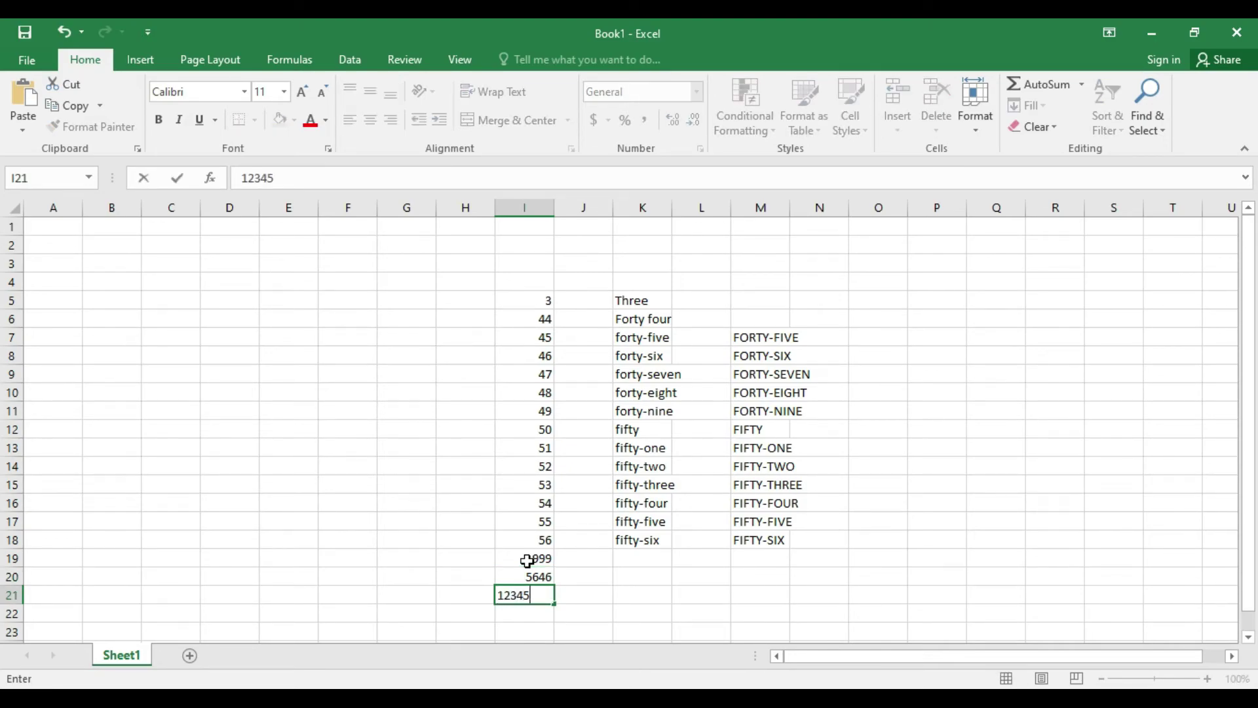
{"action": "key", "text": "Return"}
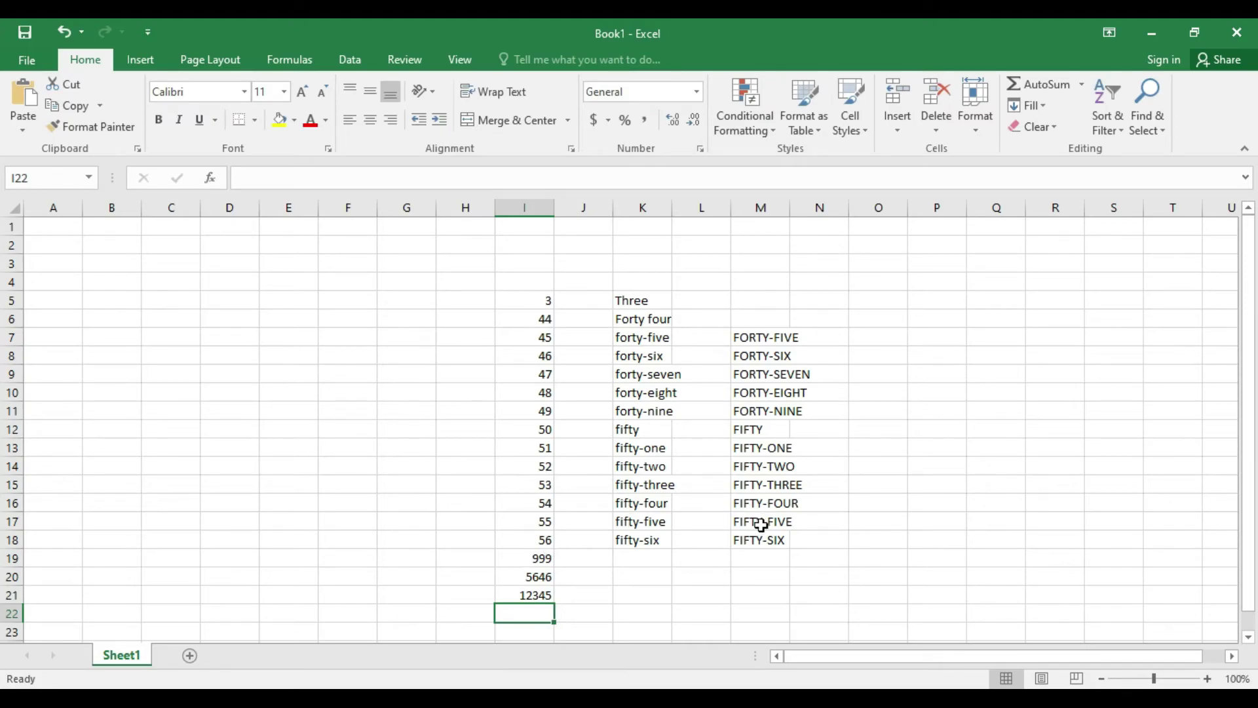
Extend the uppercase SpellNumber formula from M18 down to M21
{"action": "left_click", "coordinate": [754, 538]}
{"action": "left_click_drag", "start_coordinate": [788, 549], "coordinate": [788, 599]}
{"action": "left_click", "coordinate": [845, 501]}
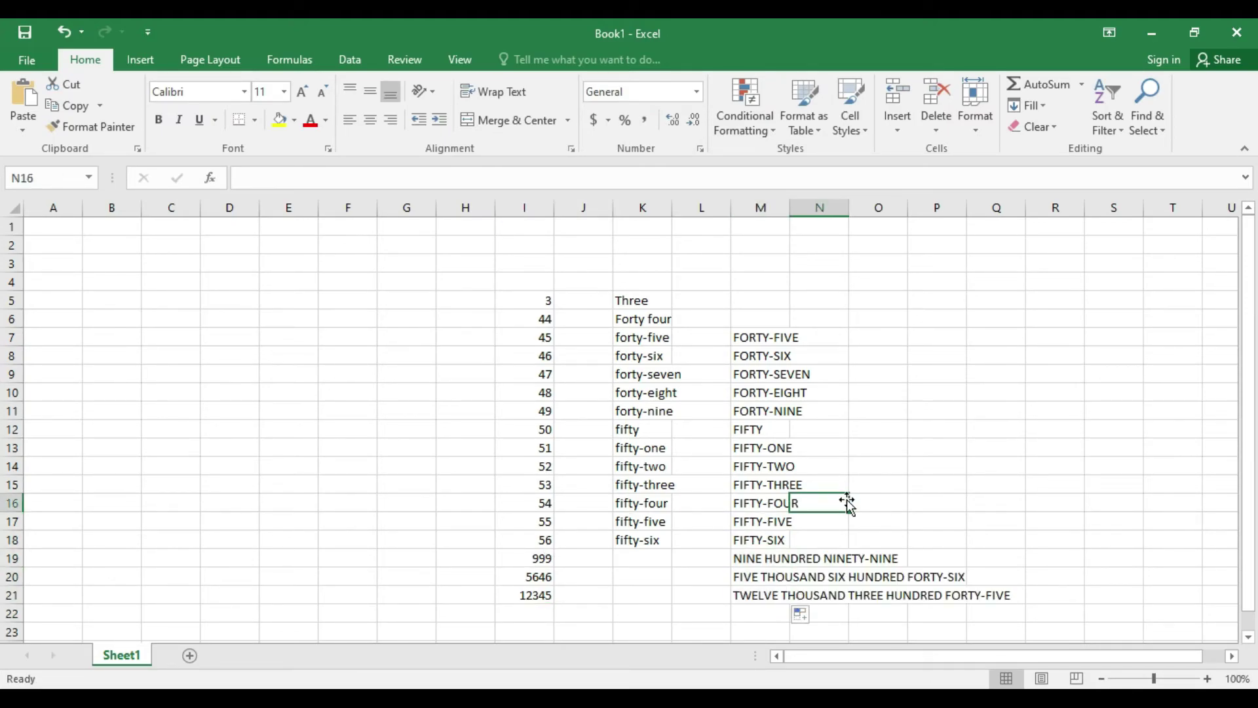